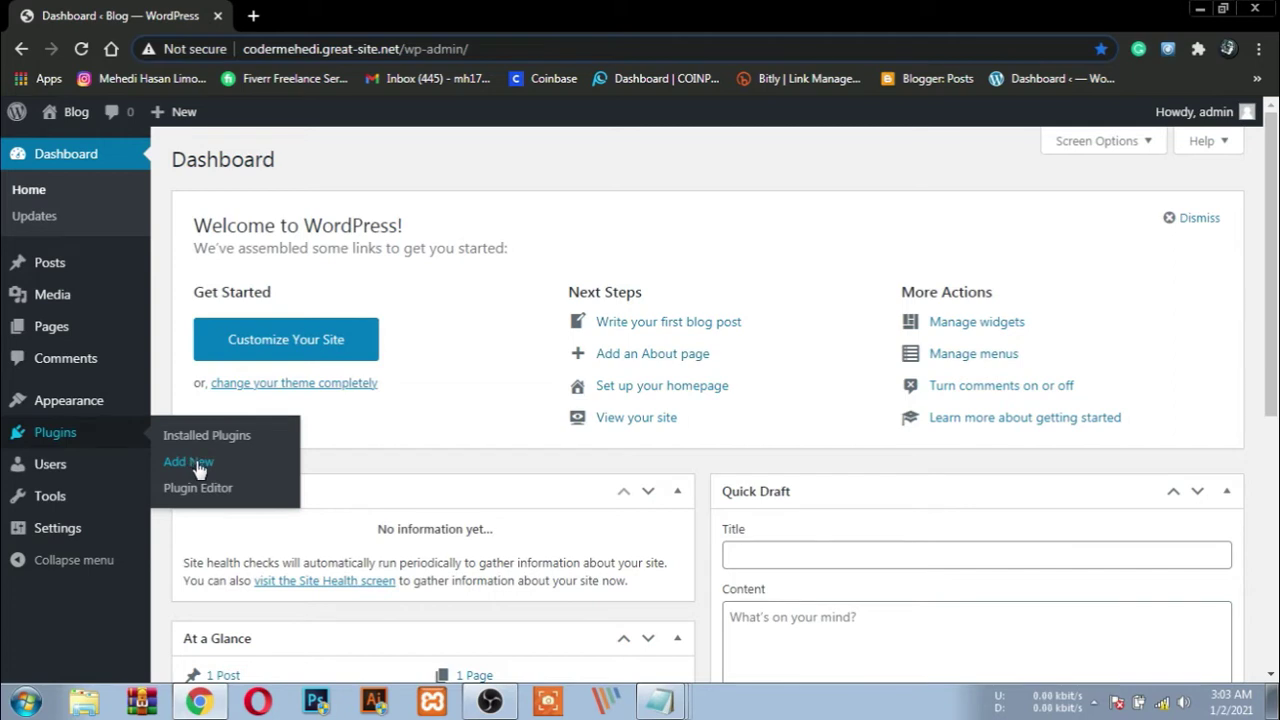
# Search the plugin directory for elementor, then install and activate the Elementor Website Builder plugin
pyautogui.click(211, 471)
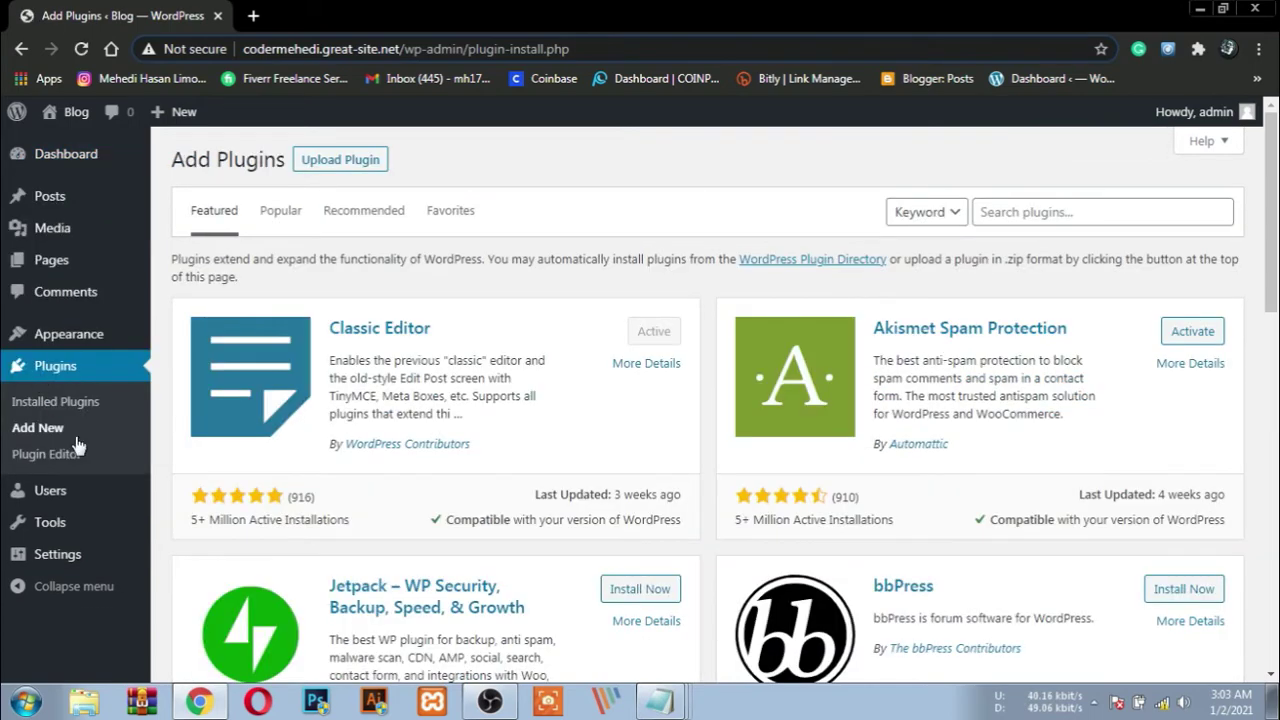
pyautogui.click(1023, 216)
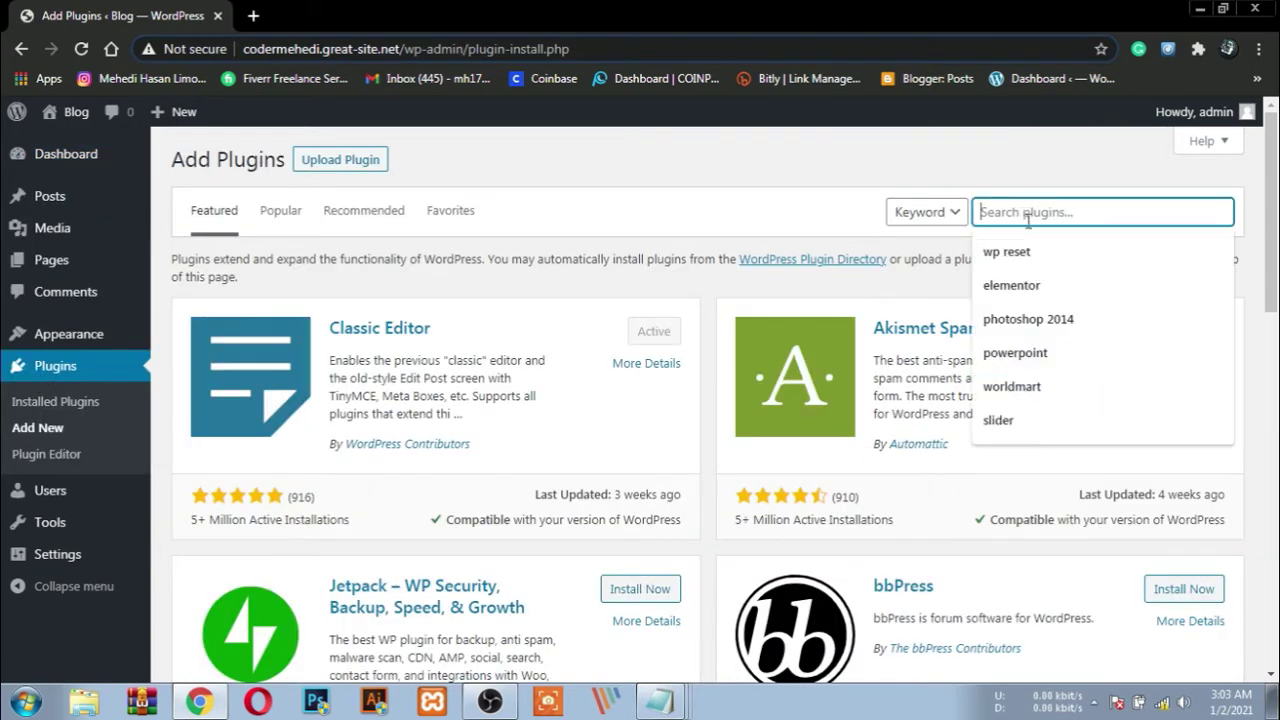
pyautogui.click(1030, 288)
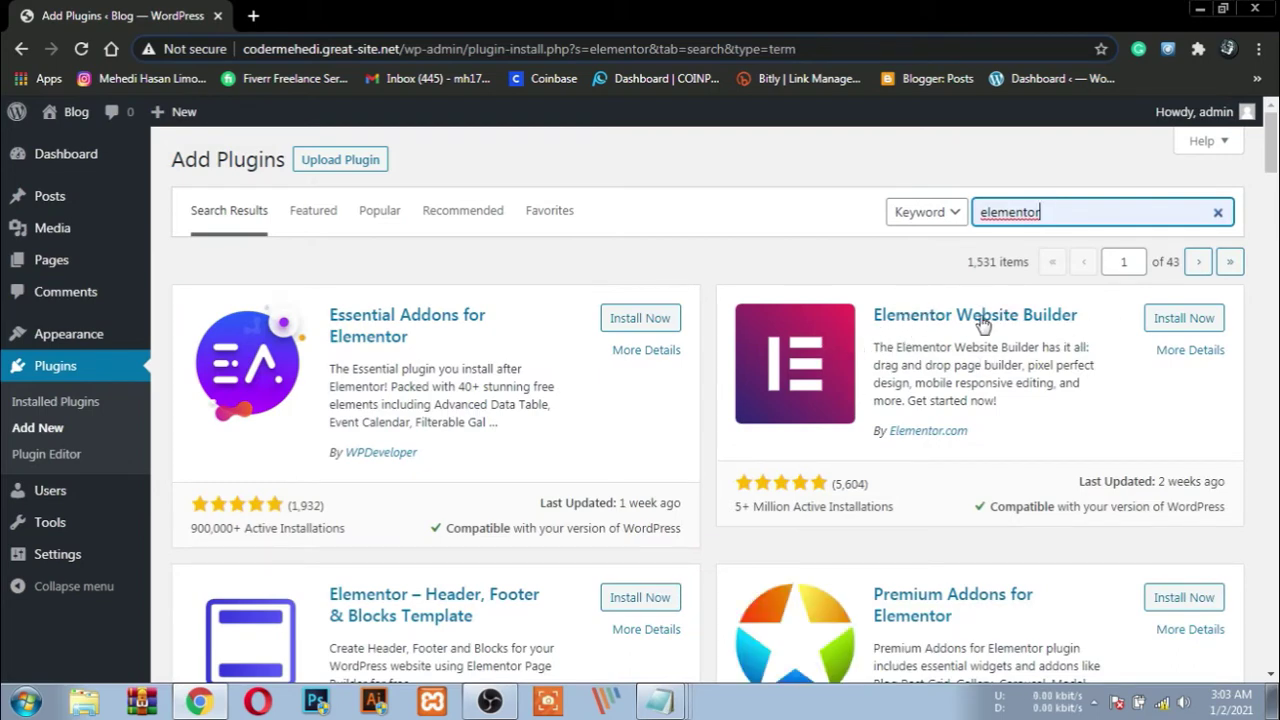
pyautogui.click(1190, 322)
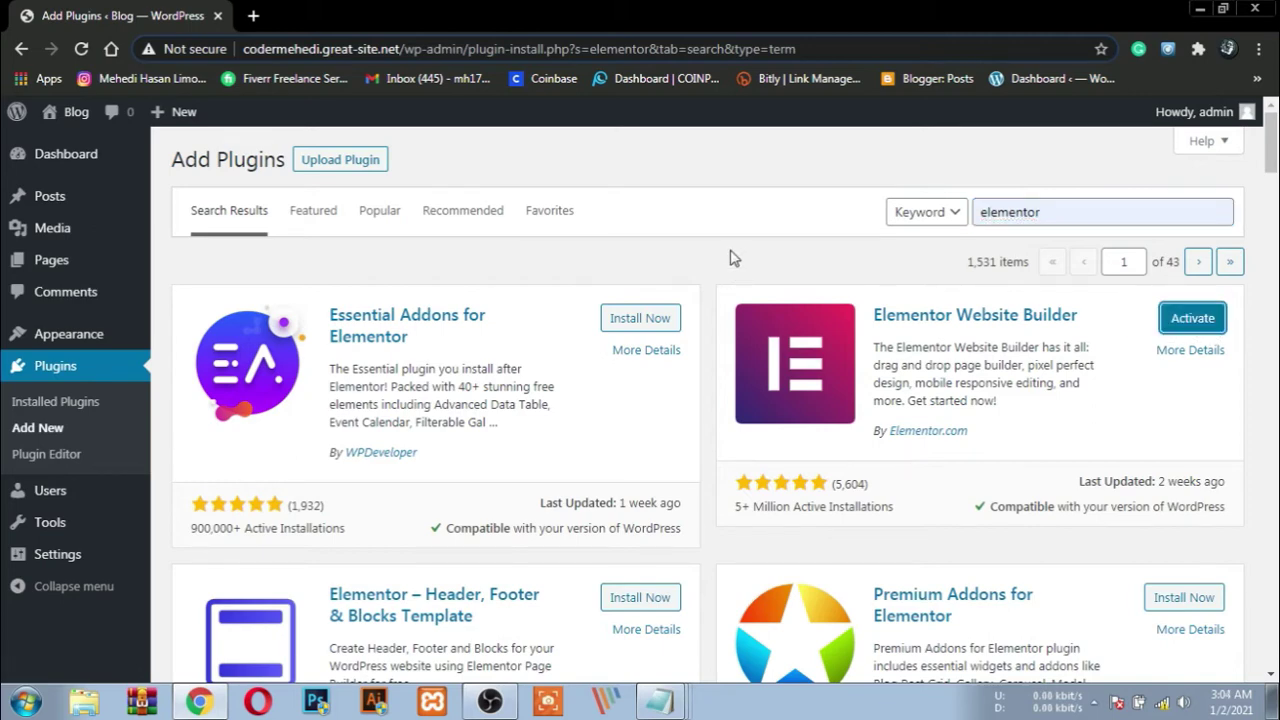
pyautogui.click(1196, 322)
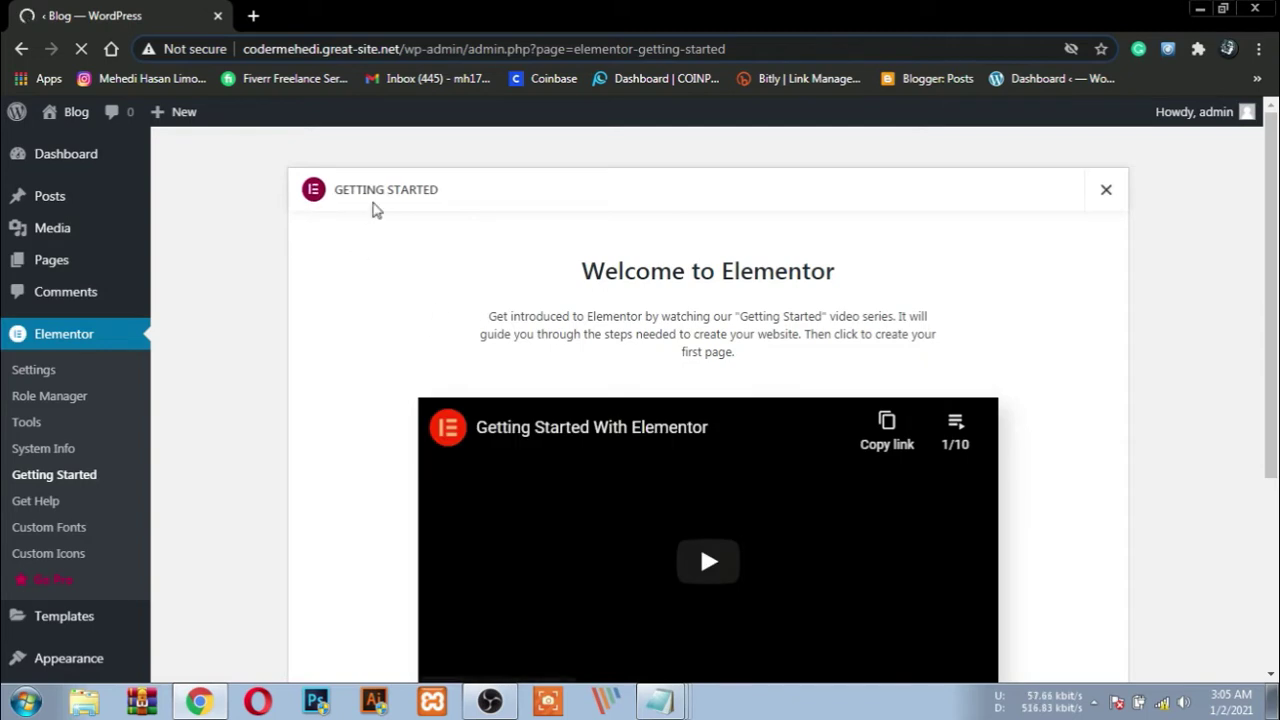
# Look over Elementor's Getting Started page and close it to return to the dashboard
pyautogui.scroll(-2, 383, 314)
pyautogui.scroll(2, 337, 334)
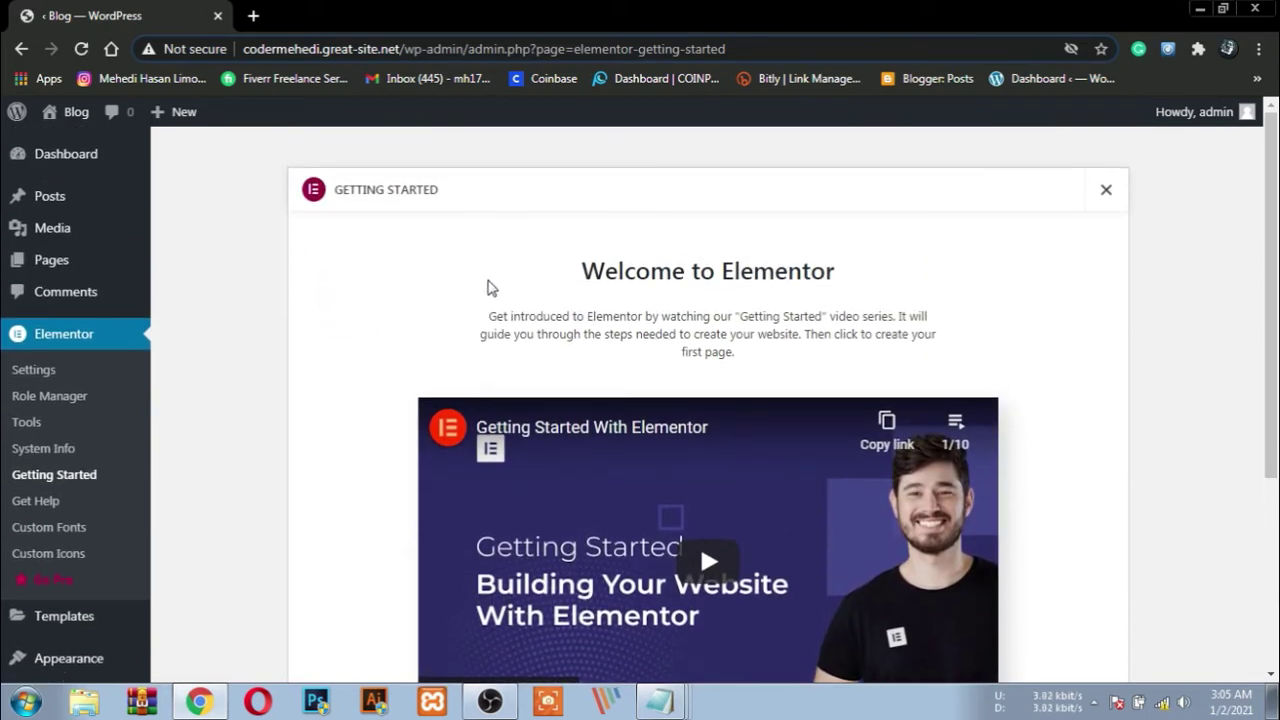
pyautogui.scroll(-3, 403, 320)
pyautogui.scroll(3, 357, 329)
pyautogui.scroll(-2, 400, 390)
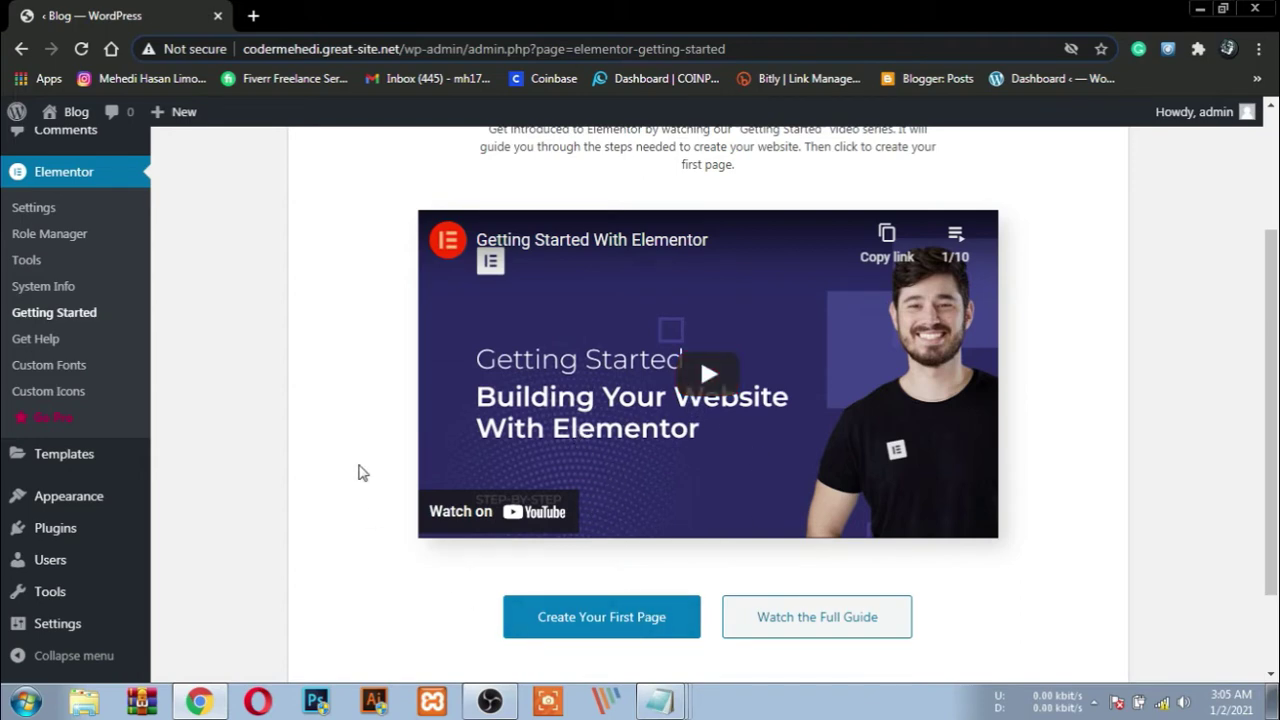
pyautogui.scroll(2, 368, 494)
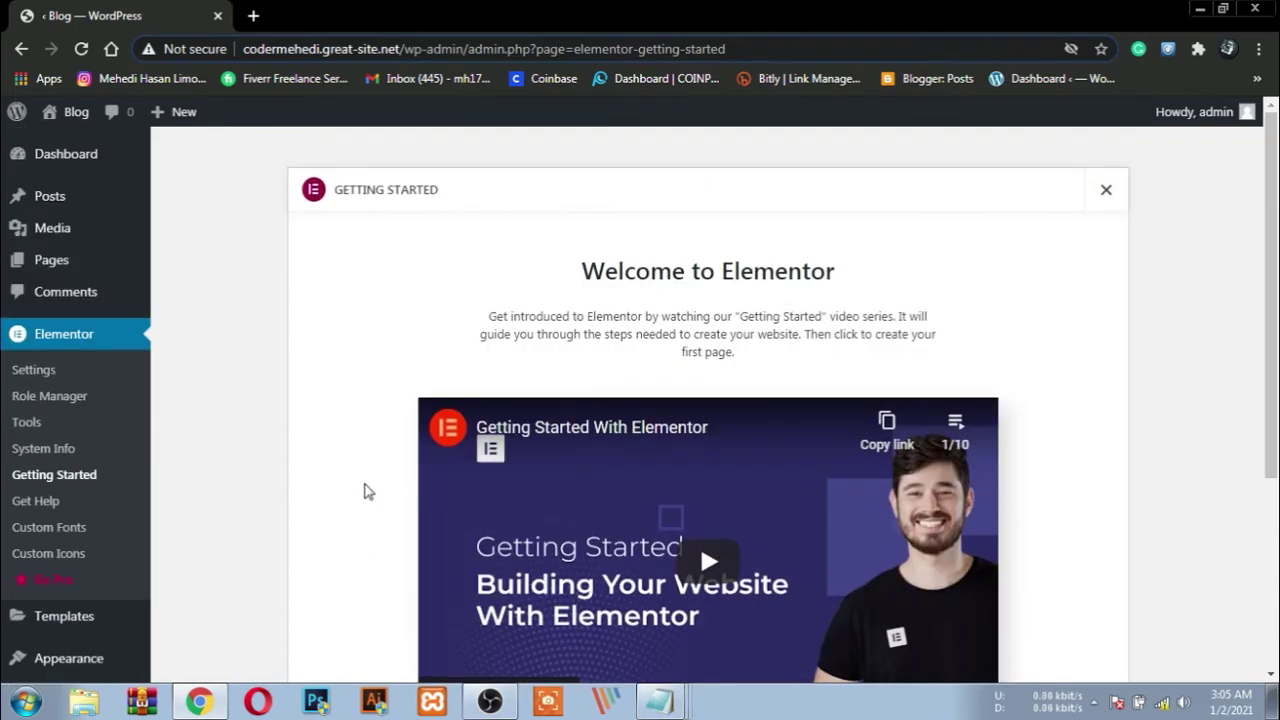
pyautogui.scroll(-3, 367, 482)
pyautogui.scroll(2, 350, 492)
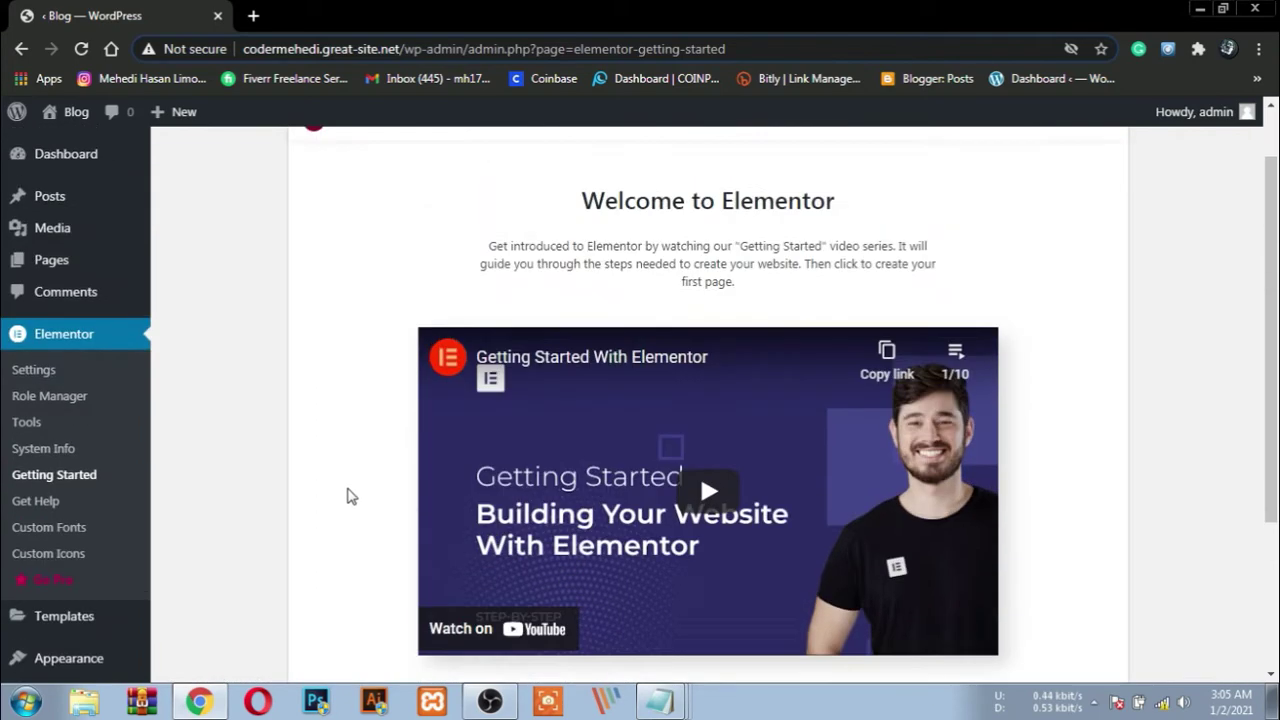
pyautogui.scroll(-3, 350, 490)
pyautogui.scroll(3, 994, 351)
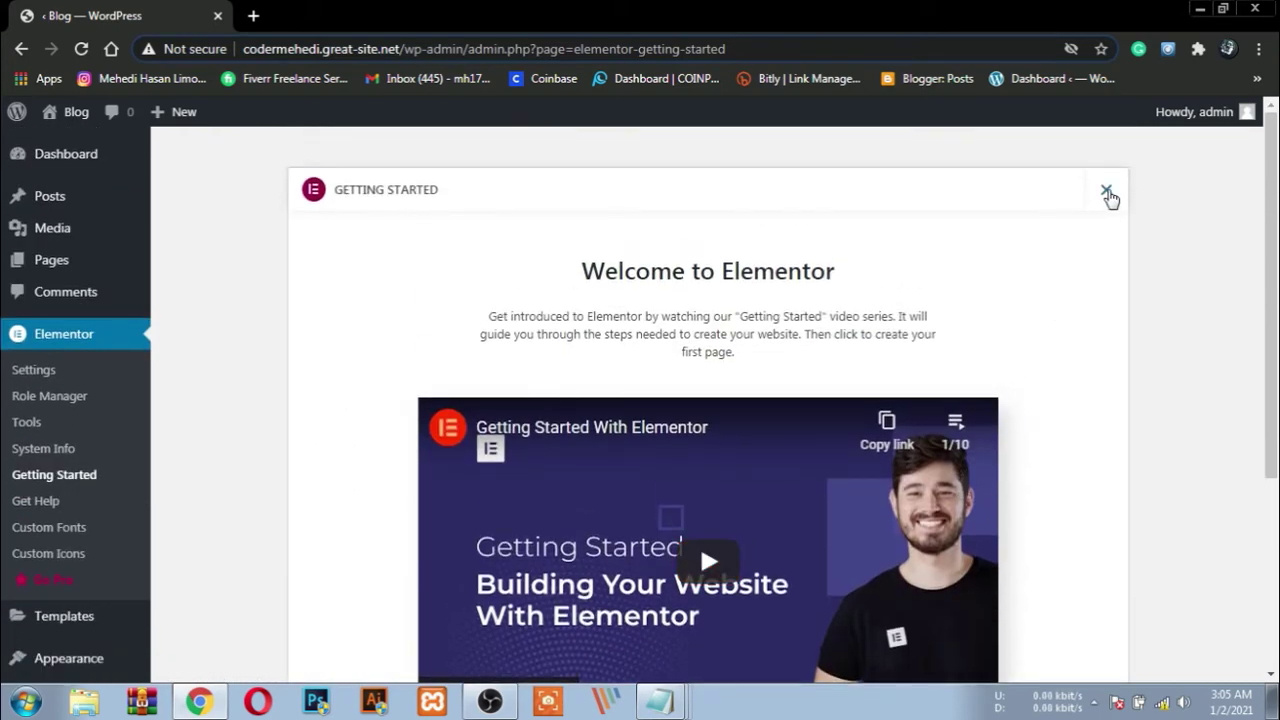
pyautogui.click(1107, 192)
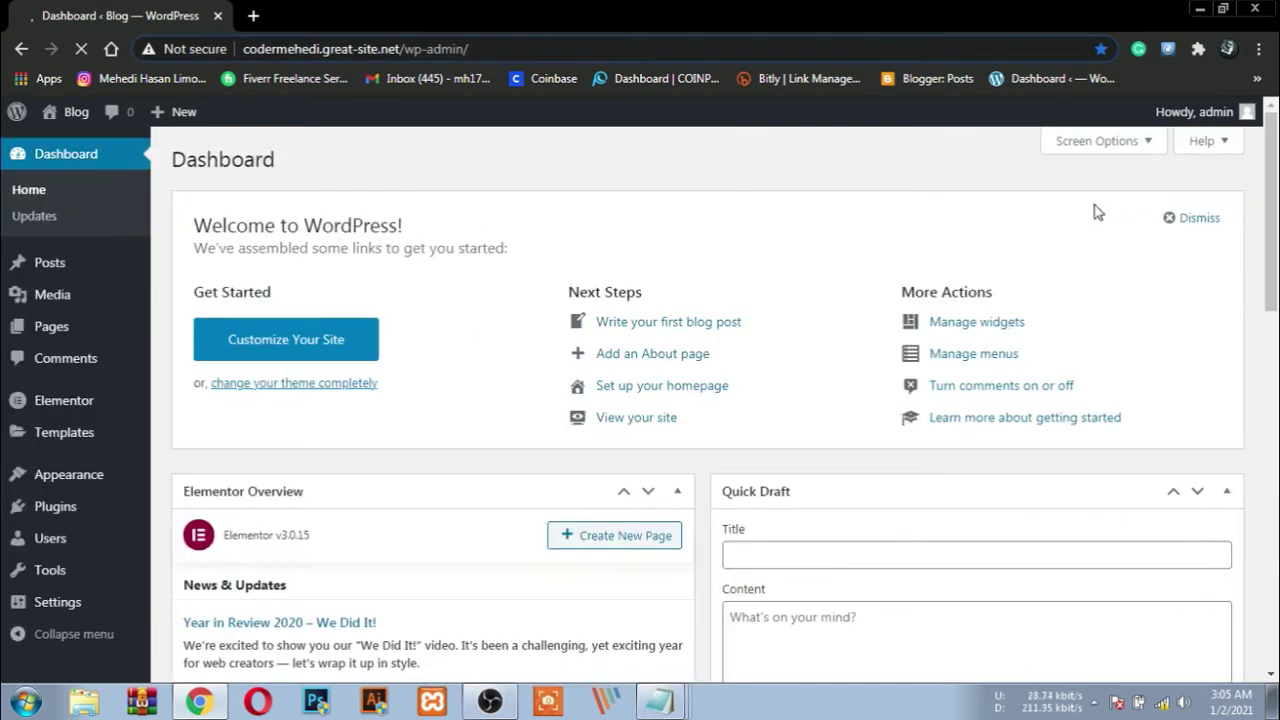
# Open the blog's public site in a new browser tab and switch to it
pyautogui.scroll(-3, 300, 340)
pyautogui.moveTo(57, 340)
pyautogui.scroll(3, 57, 340)
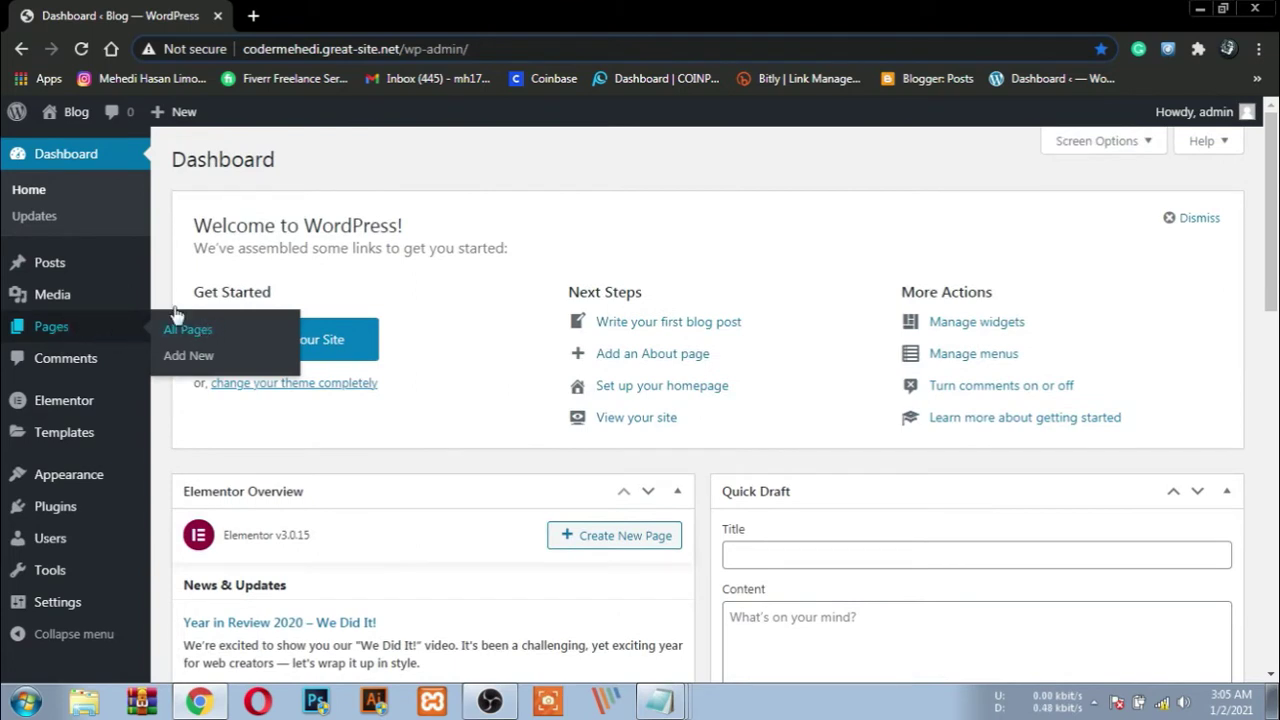
pyautogui.rightClick(67, 118)
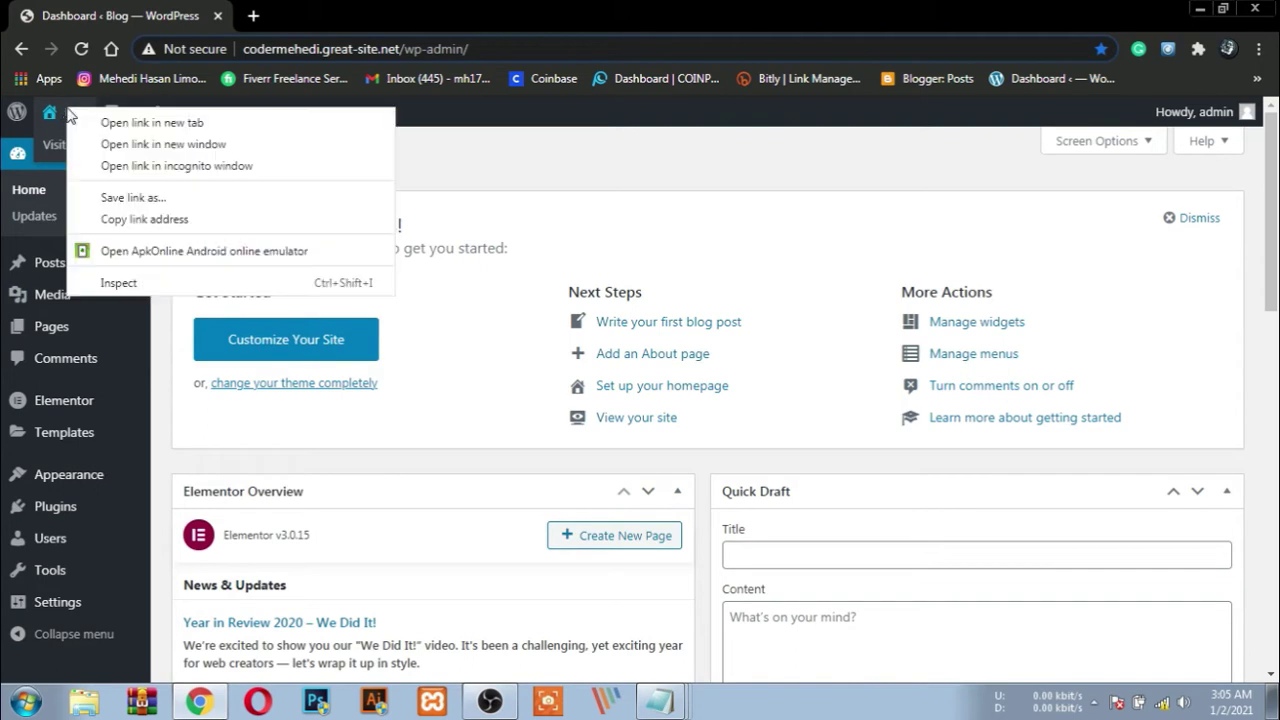
pyautogui.click(137, 123)
pyautogui.moveTo(176, 112)
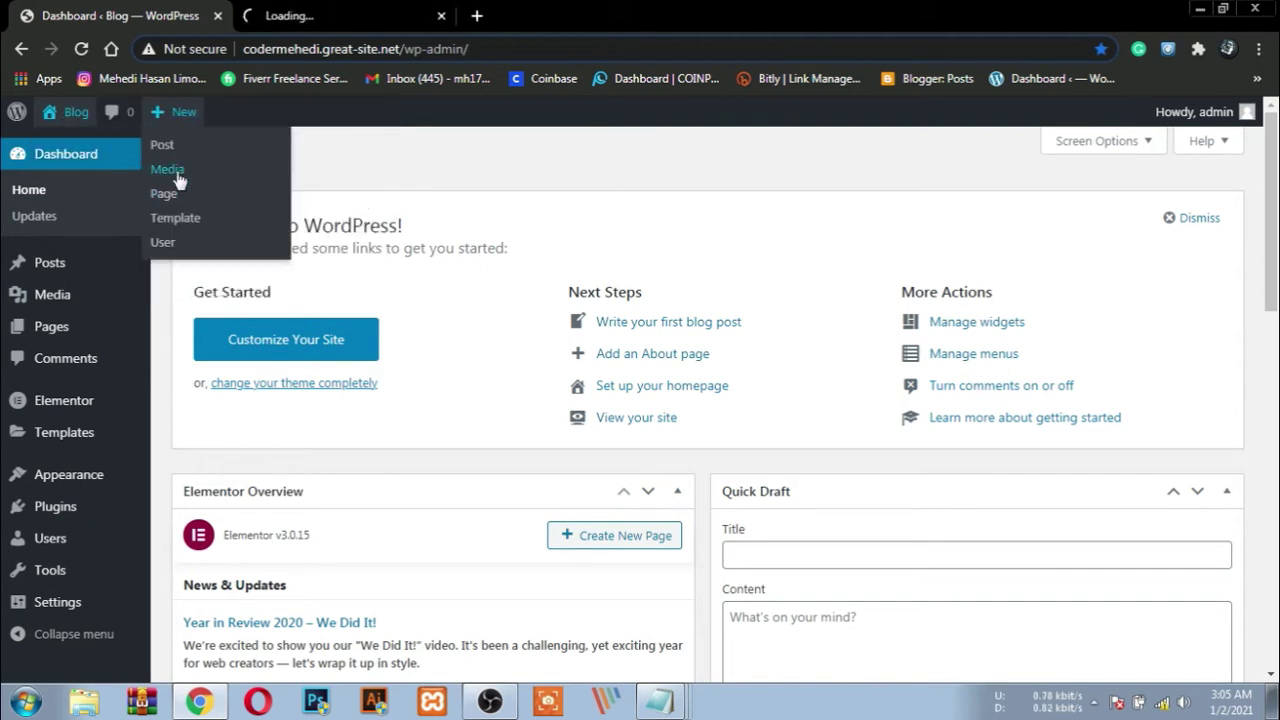
pyautogui.click(320, 16)
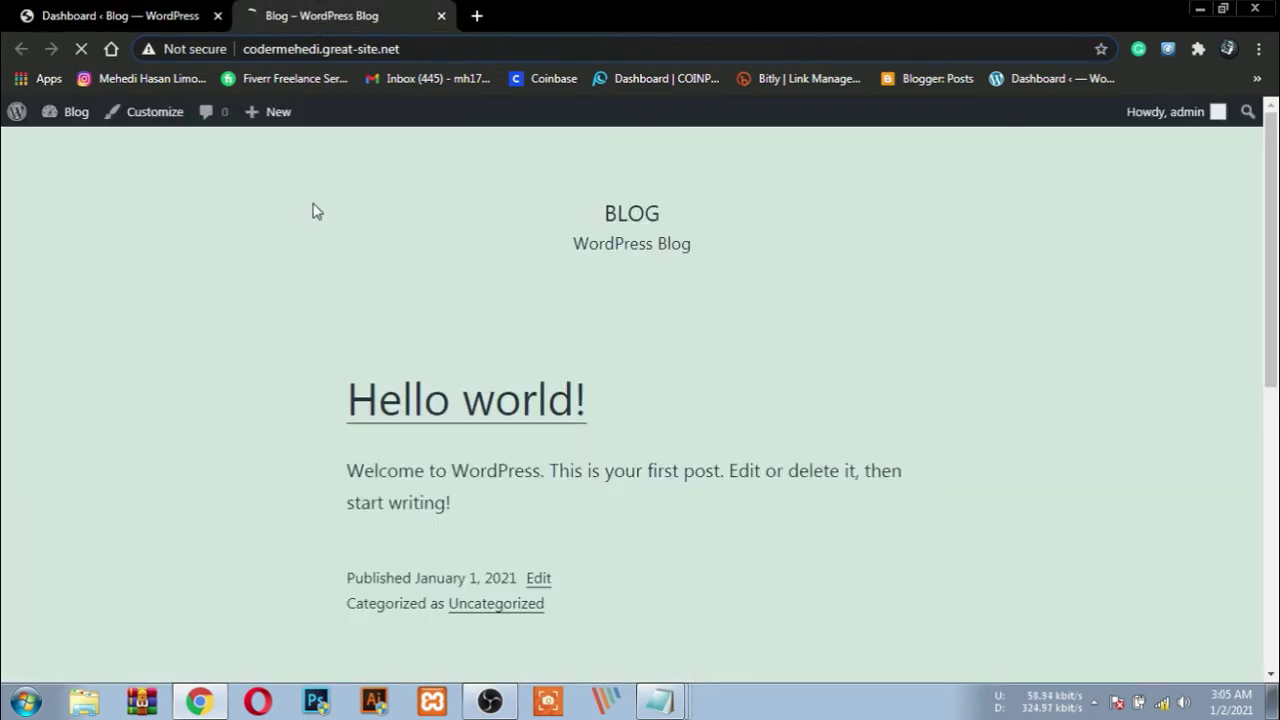
# Examine the blog's front page from the site header and Hello world! post to the footer widgets
pyautogui.scroll(-5, 609, 289)
pyautogui.scroll(5, 383, 290)
pyautogui.scroll(-5, 855, 245)
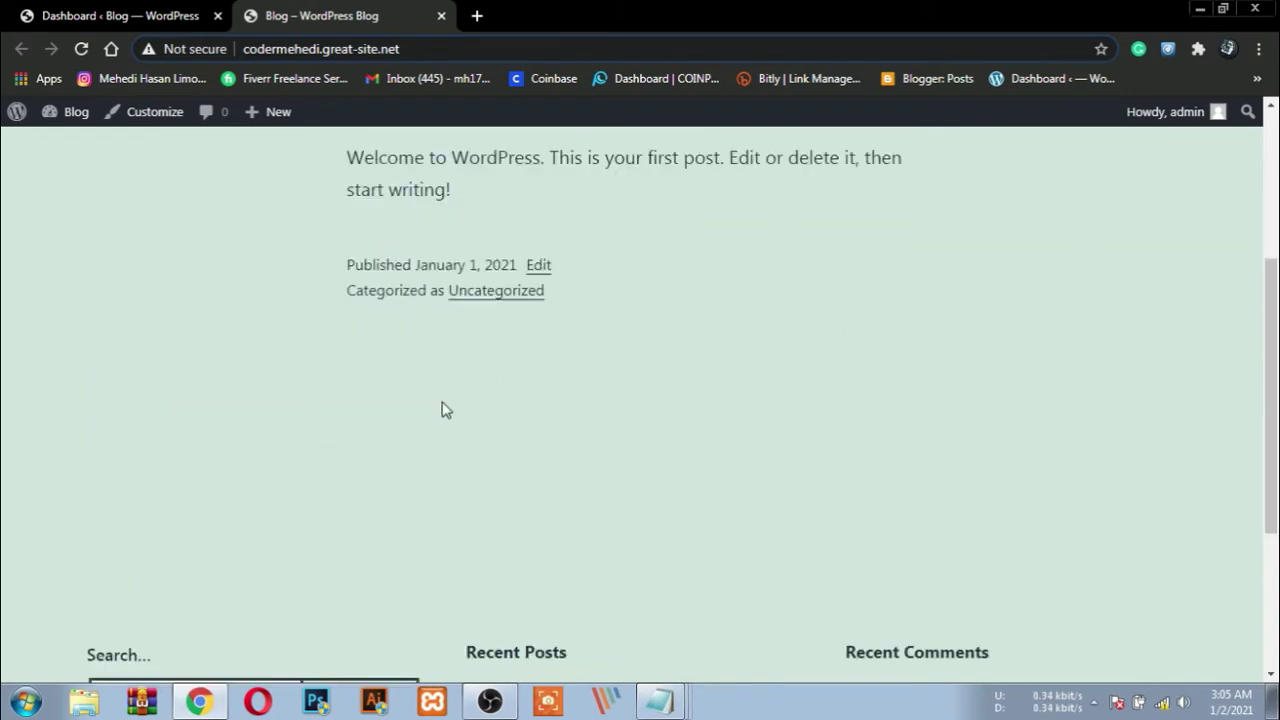
pyautogui.scroll(-2, 680, 333)
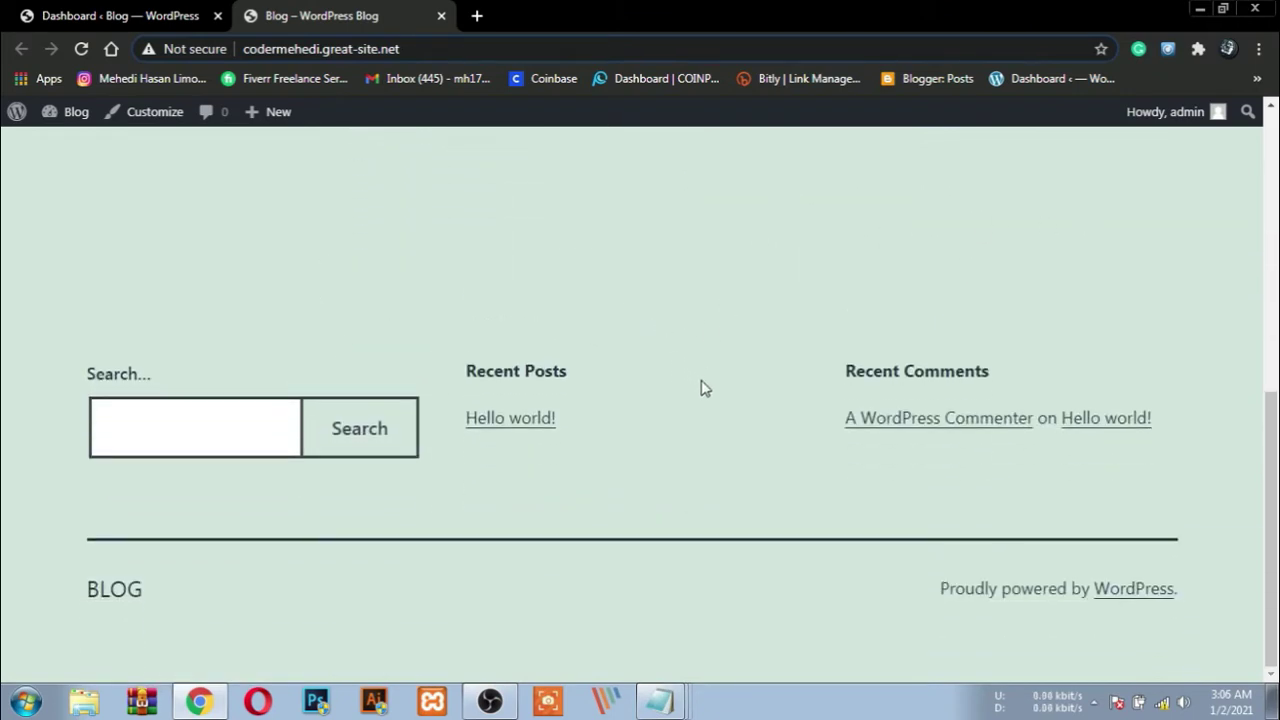
pyautogui.scroll(7, 534, 346)
pyautogui.scroll(1, 280, 355)
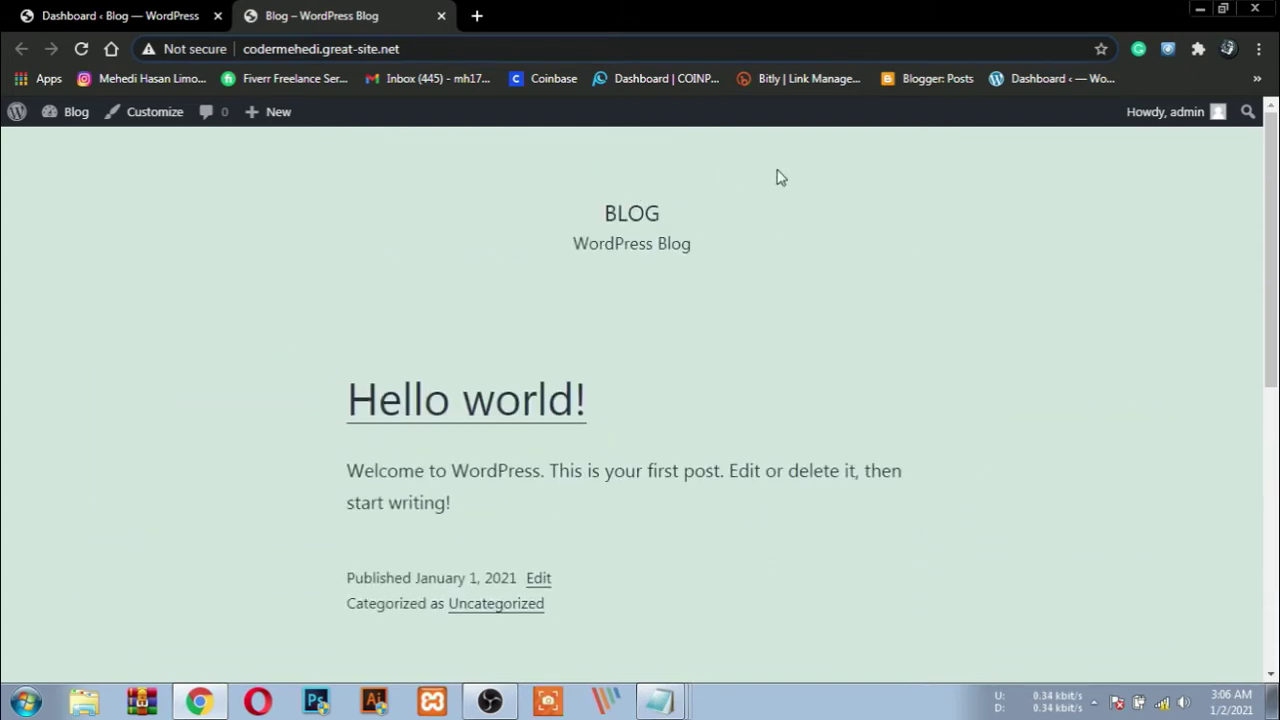
pyautogui.scroll(-8, 766, 383)
pyautogui.scroll(8, 366, 400)
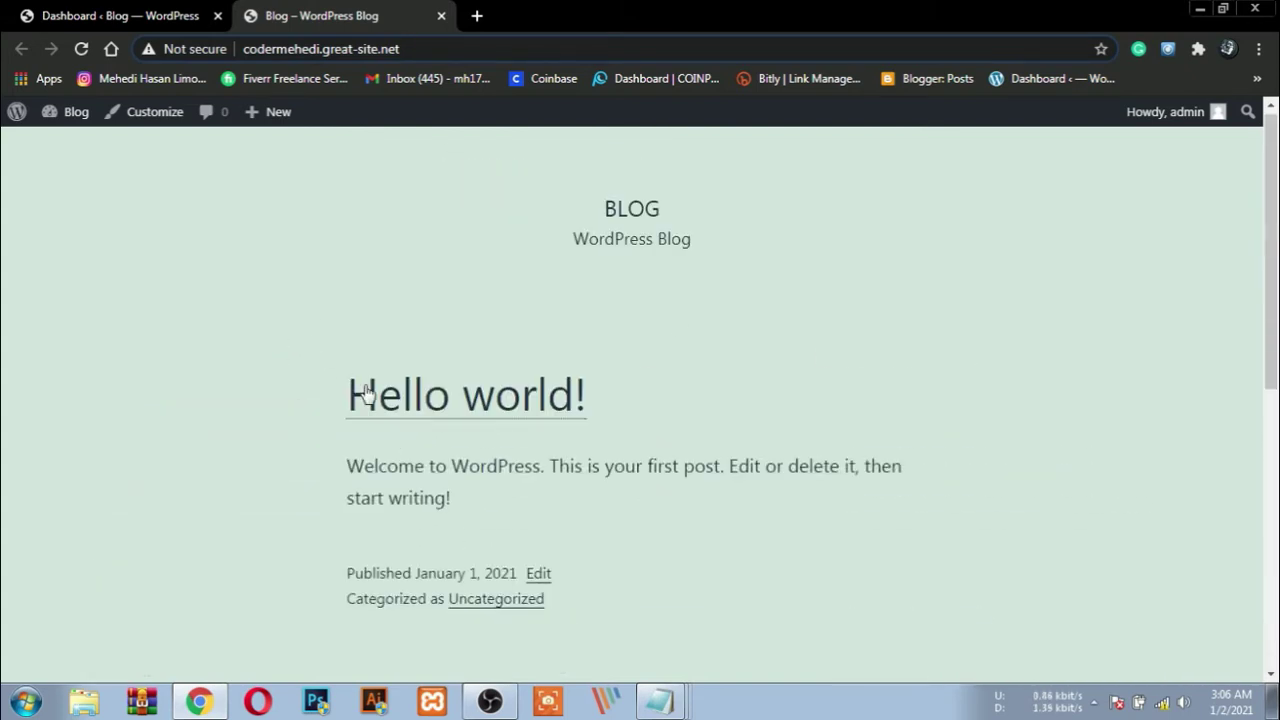
pyautogui.scroll(-8, 757, 483)
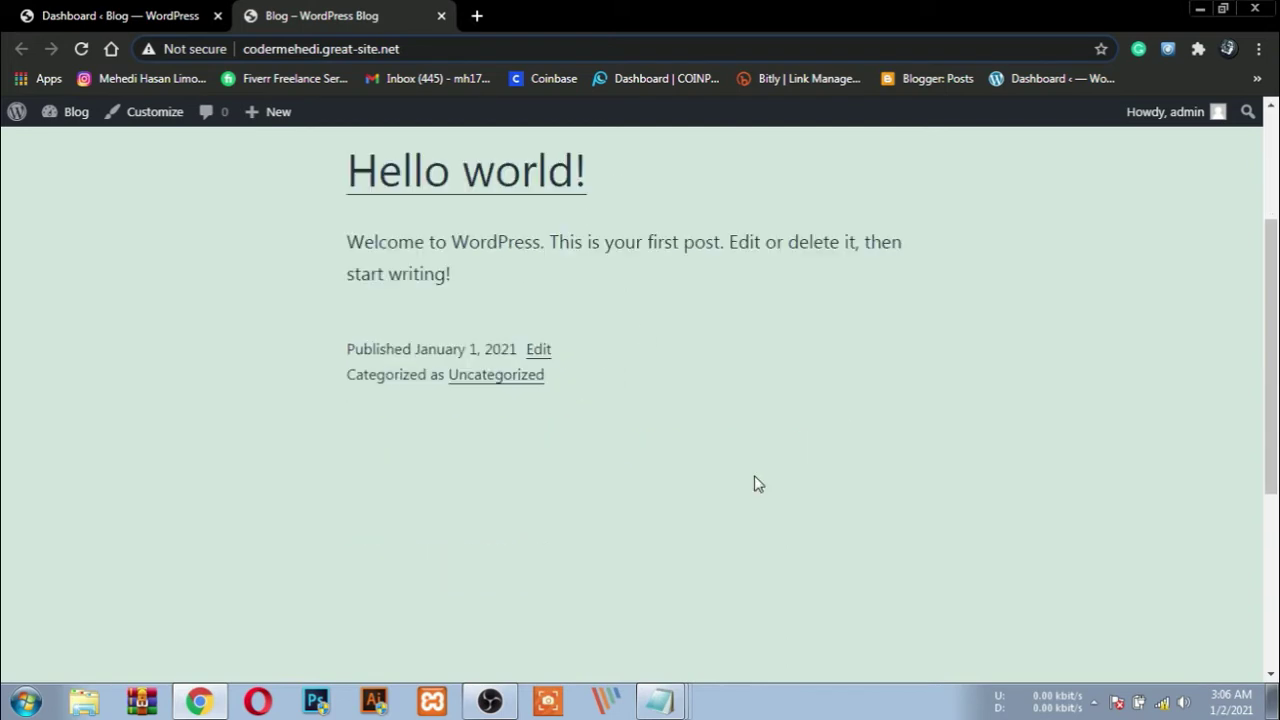
pyautogui.scroll(8, 191, 394)
# Return to the WordPress dashboard and start a new page titled Home
pyautogui.click(23, 18)
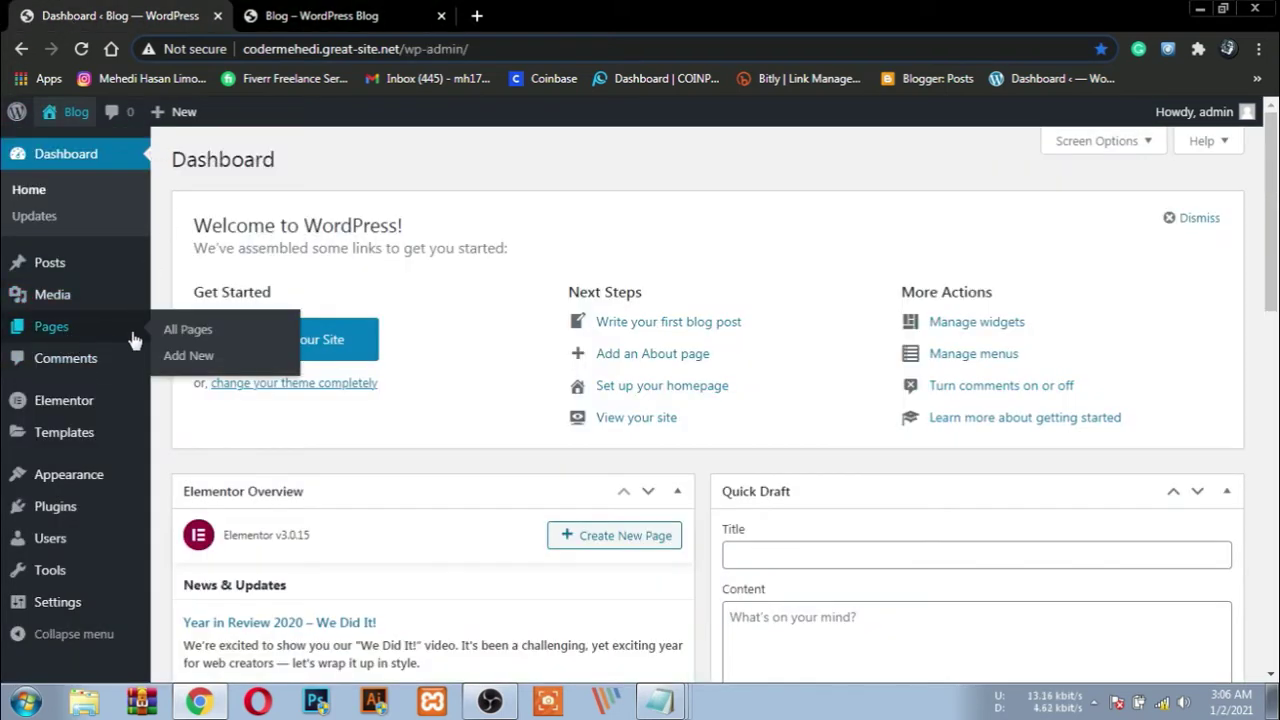
pyautogui.click(209, 360)
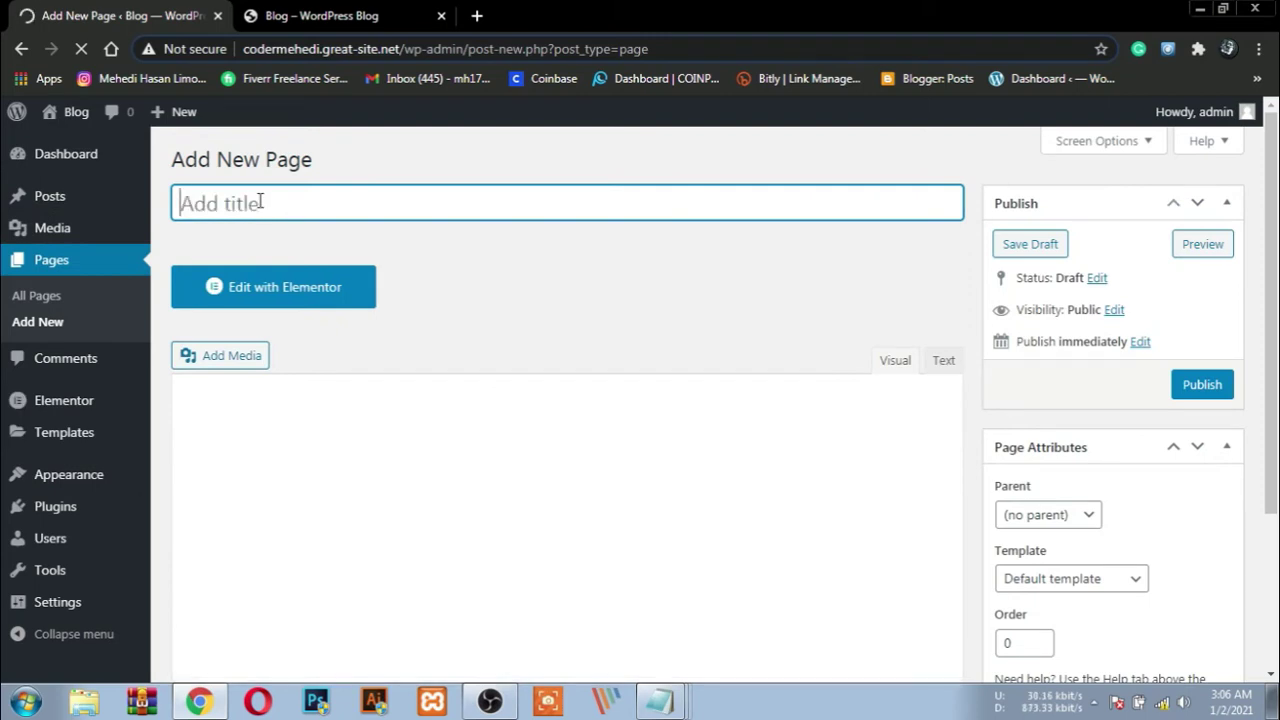
pyautogui.write('Home')
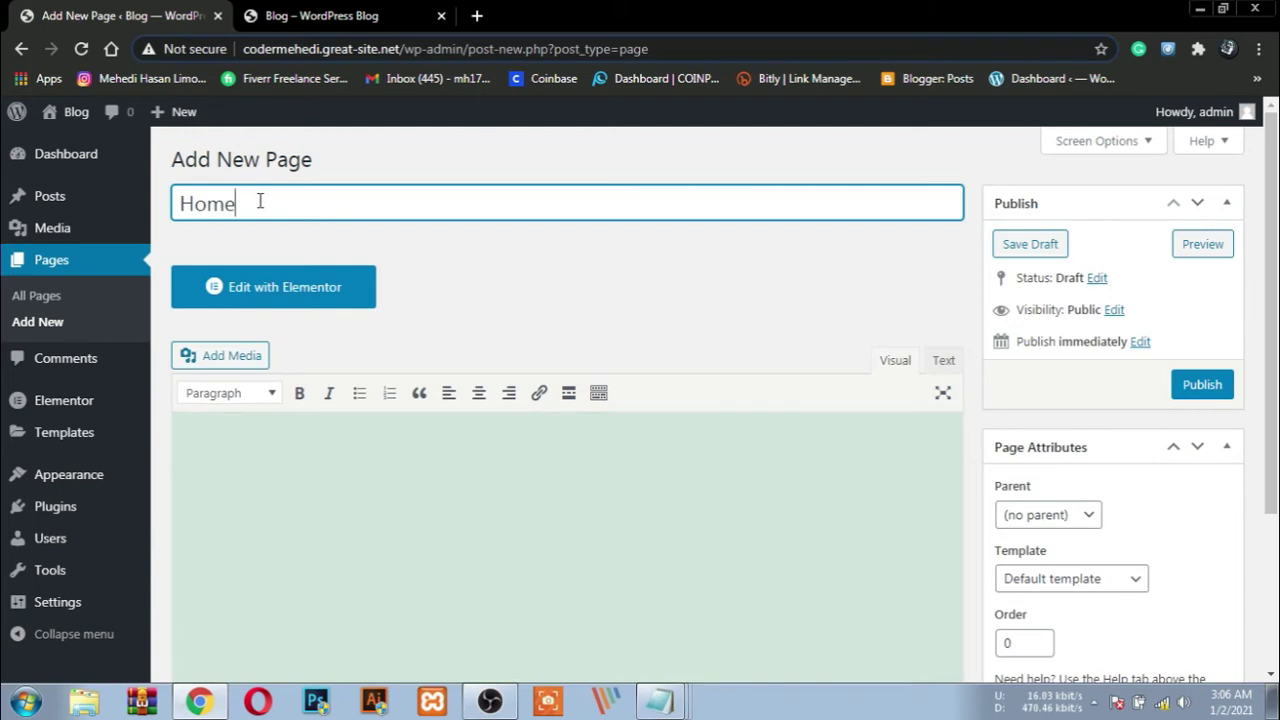
# Set the Home page's template to Elementor Canvas and publish the page
pyautogui.scroll(-2, 690, 305)
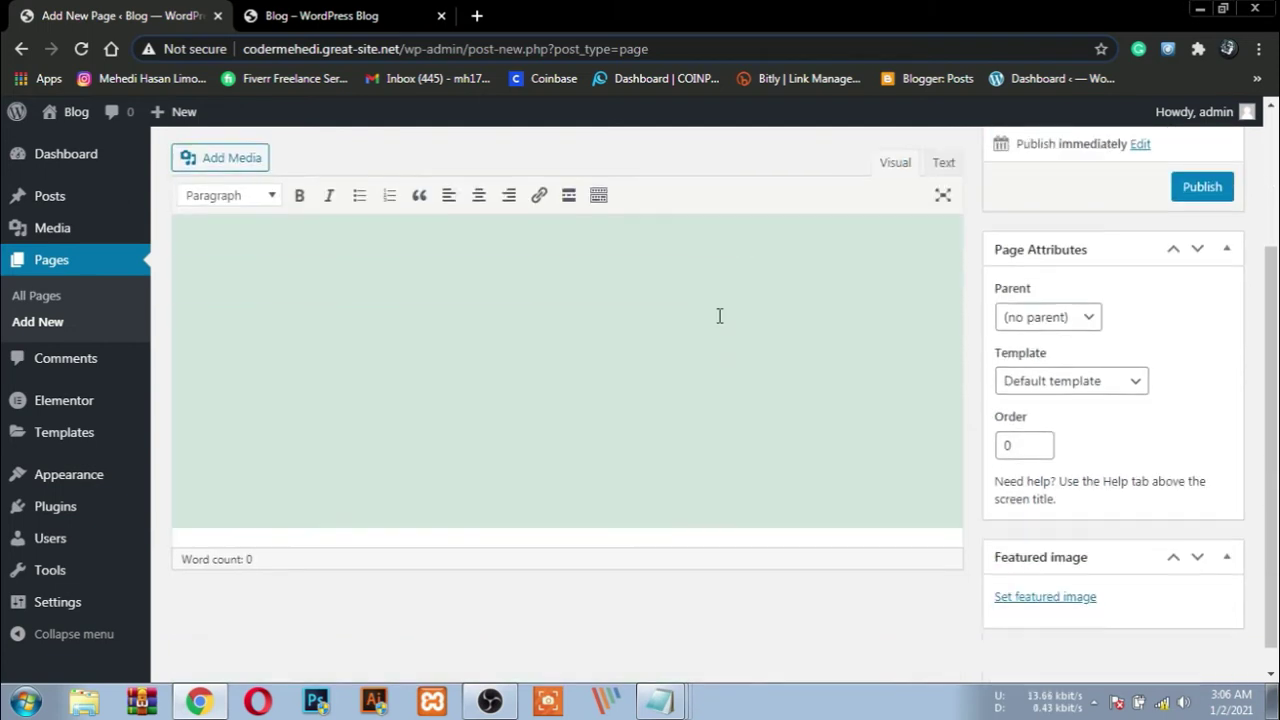
pyautogui.click(1126, 366)
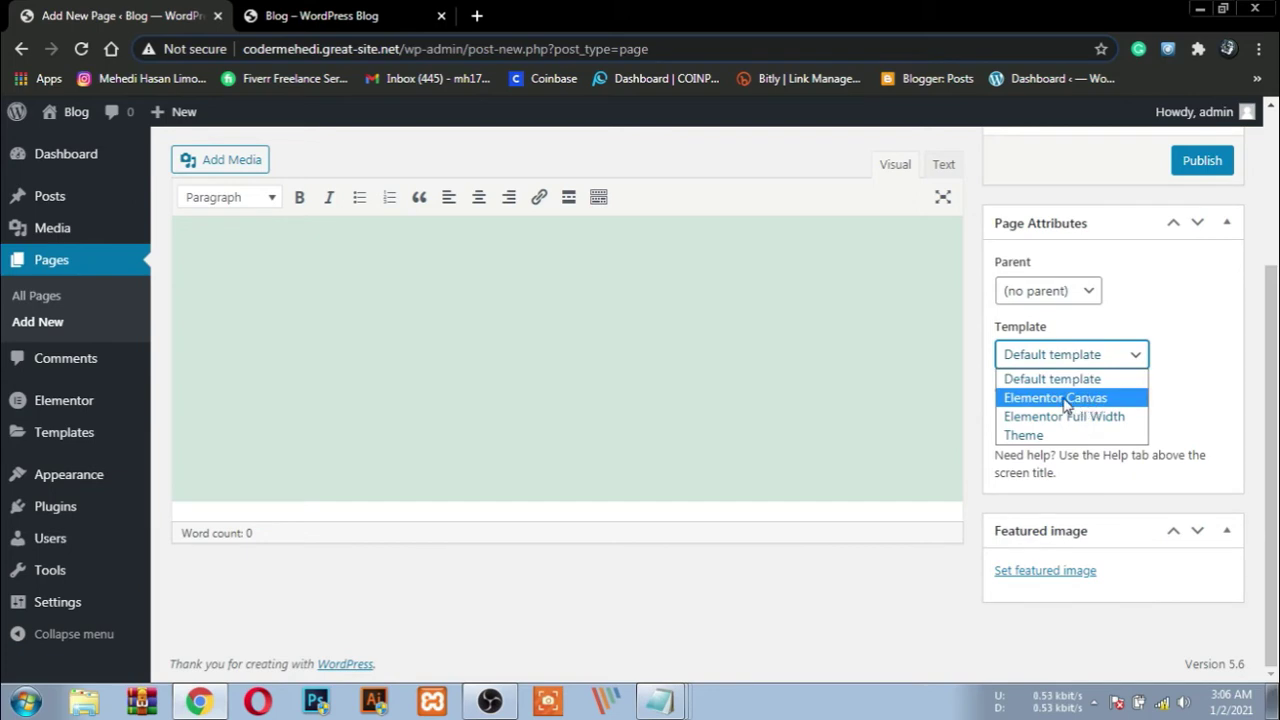
pyautogui.click(1095, 399)
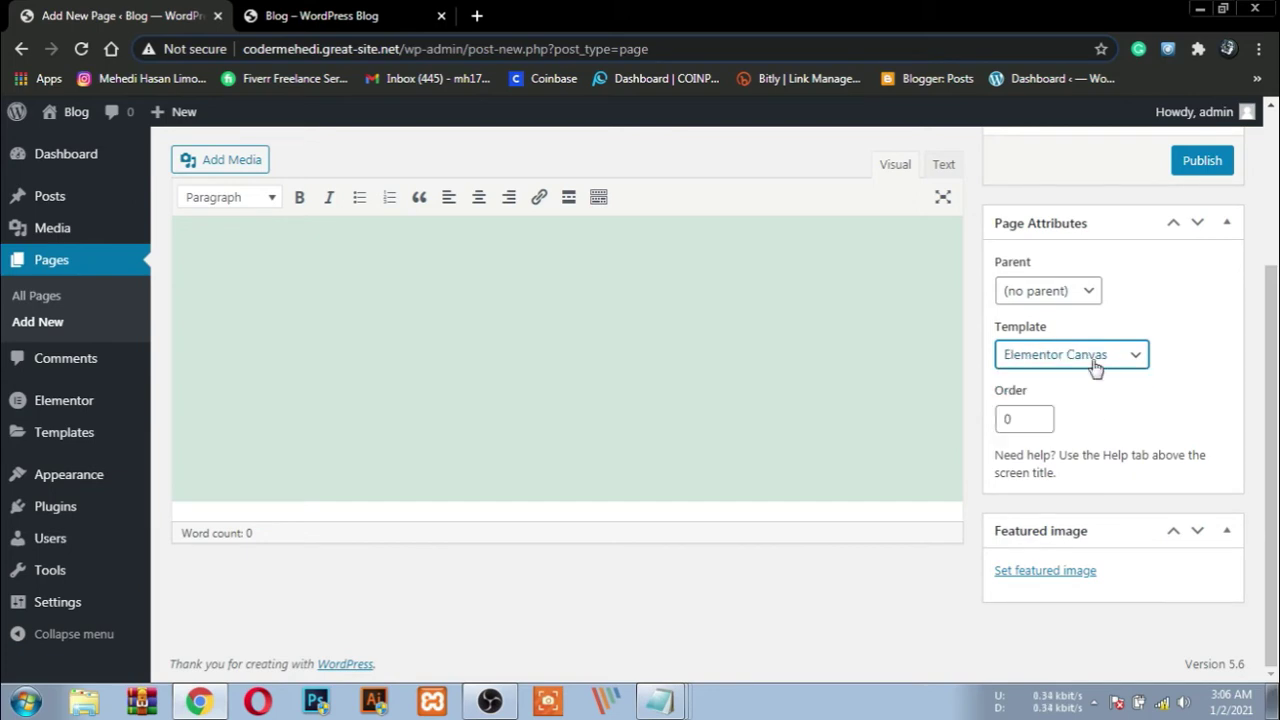
pyautogui.scroll(2, 1120, 356)
pyautogui.click(1199, 350)
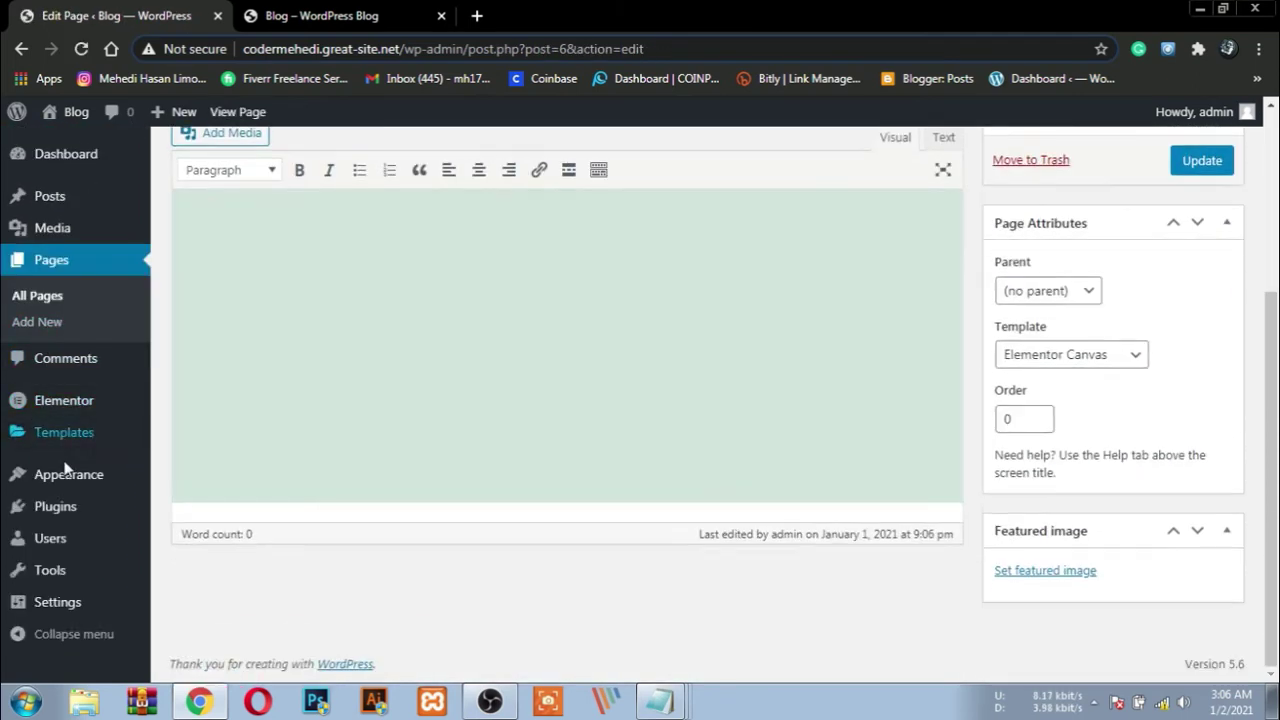
# In the Reading settings, make the site's homepage a static page and choose Home as the homepage
pyautogui.moveTo(63, 606)
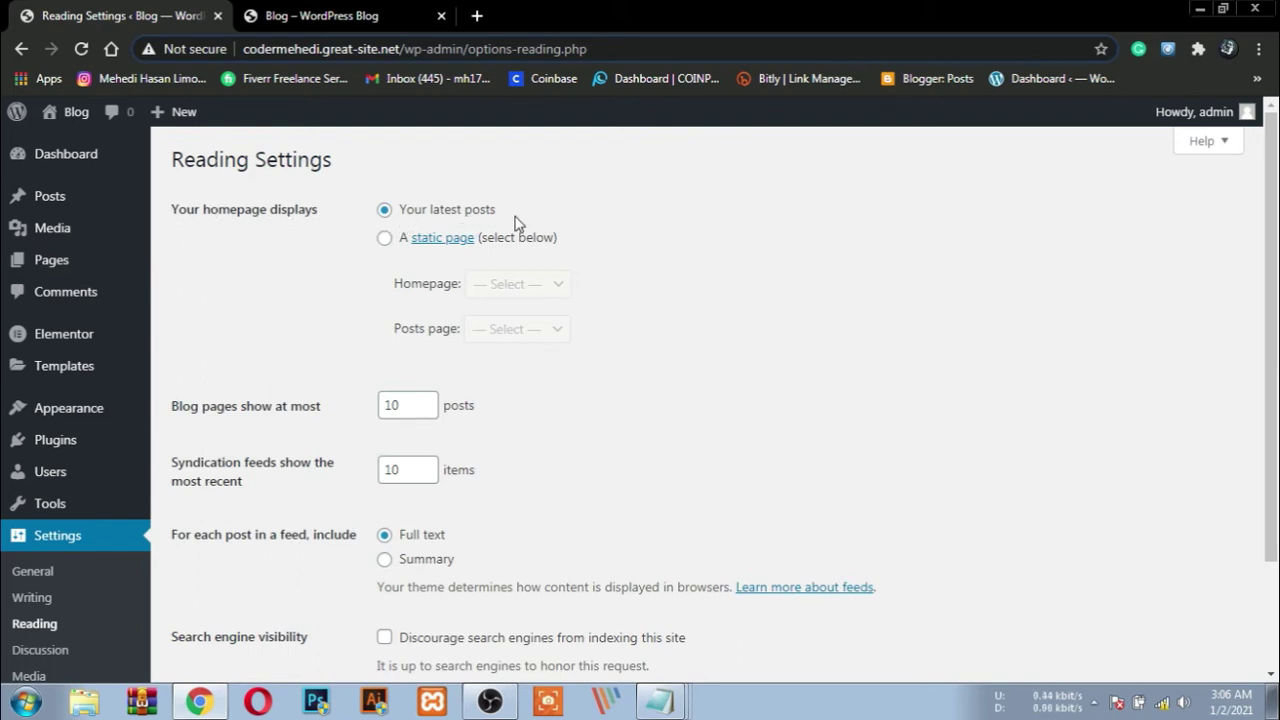
pyautogui.click(385, 238)
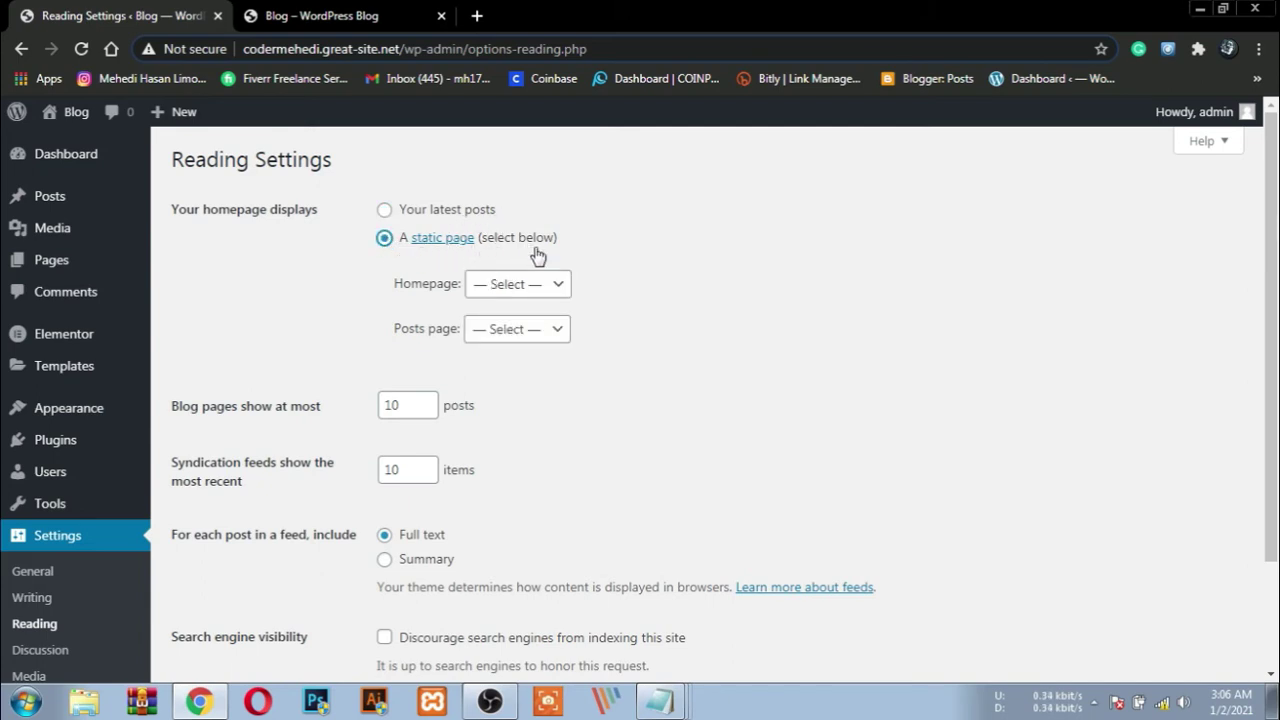
pyautogui.click(556, 286)
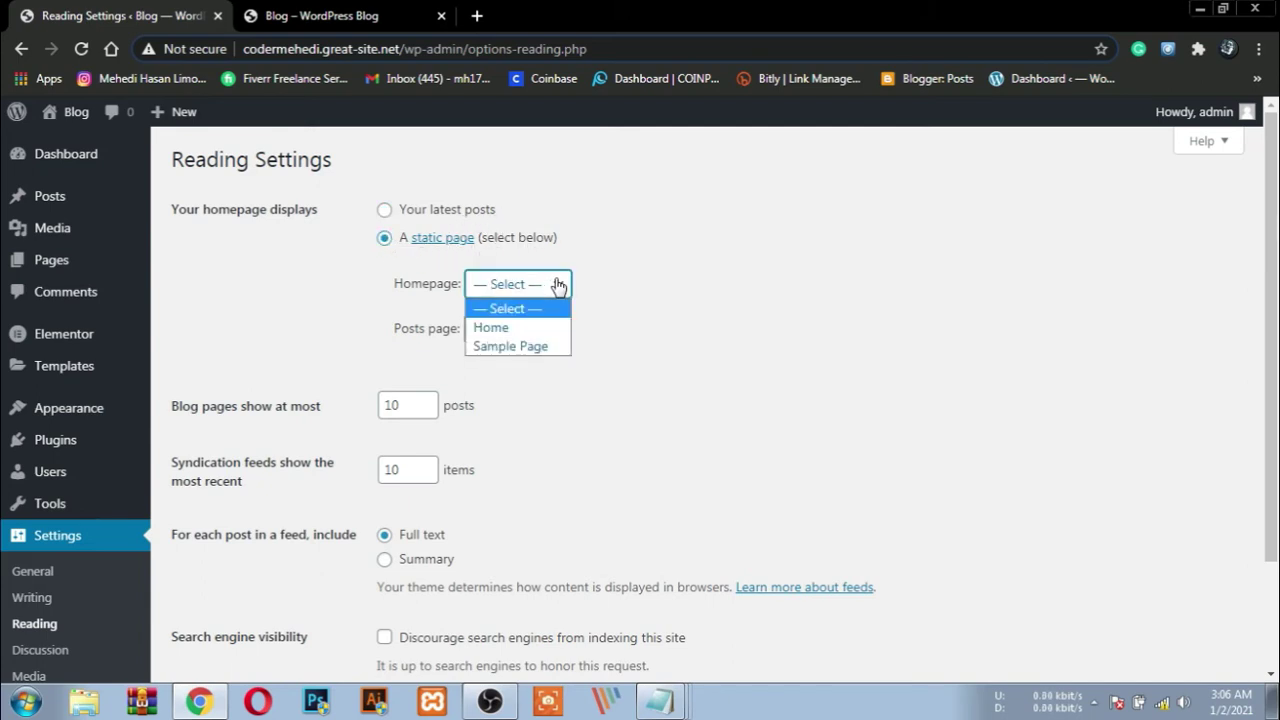
pyautogui.click(516, 330)
pyautogui.scroll(-2, 470, 345)
pyautogui.scroll(1, 490, 330)
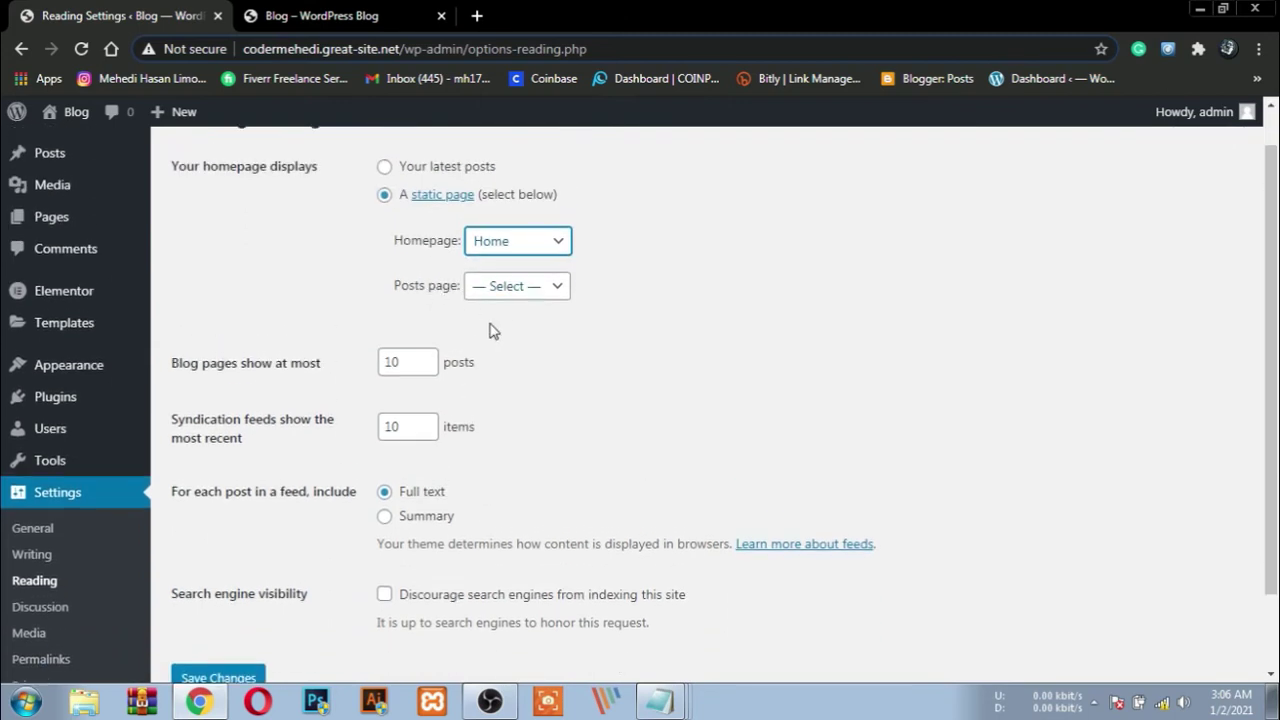
pyautogui.click(547, 290)
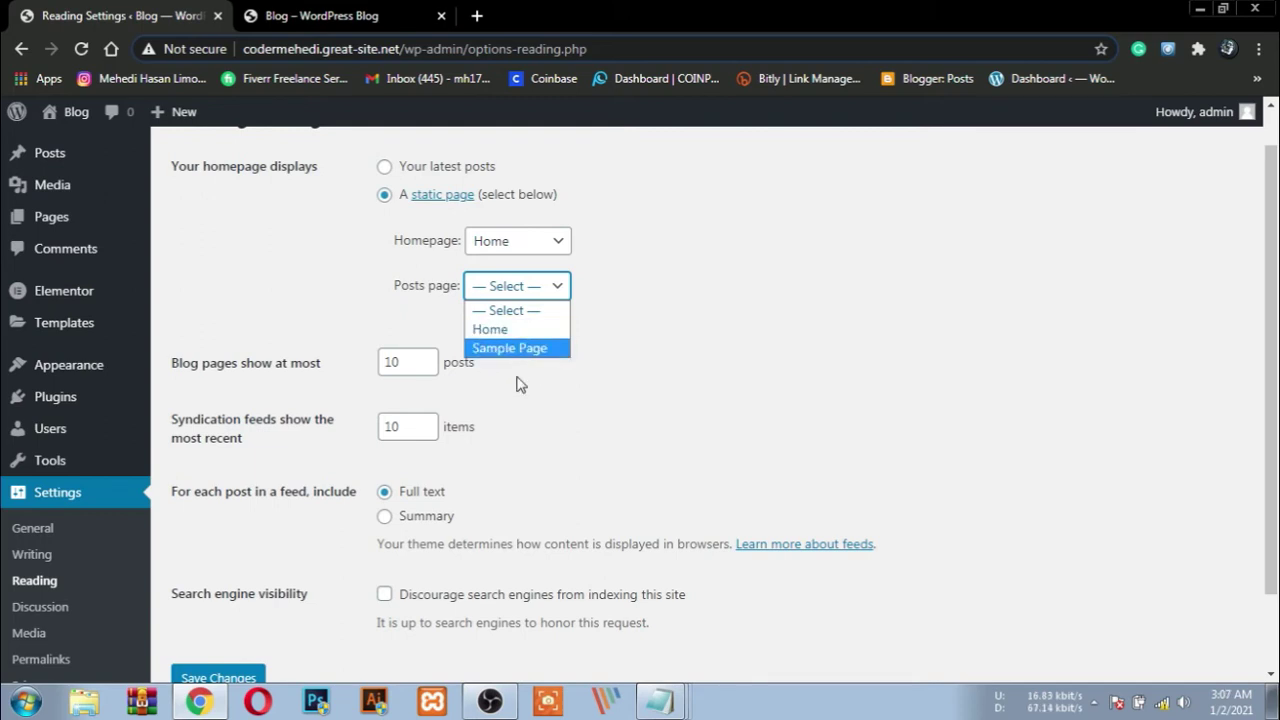
pyautogui.click(621, 360)
pyautogui.click(551, 290)
pyautogui.click(606, 355)
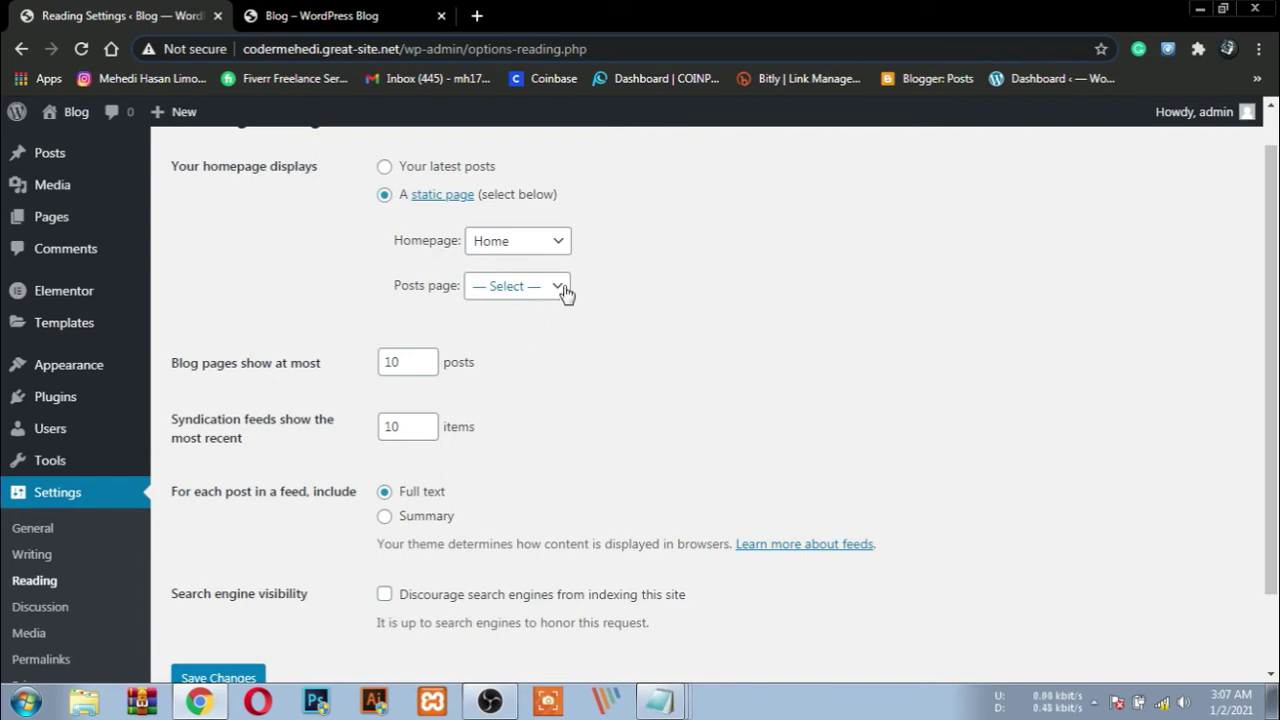
pyautogui.click(547, 290)
pyautogui.click(626, 378)
# Save the changes to the Reading settings
pyautogui.scroll(-3, 349, 314)
pyautogui.click(220, 584)
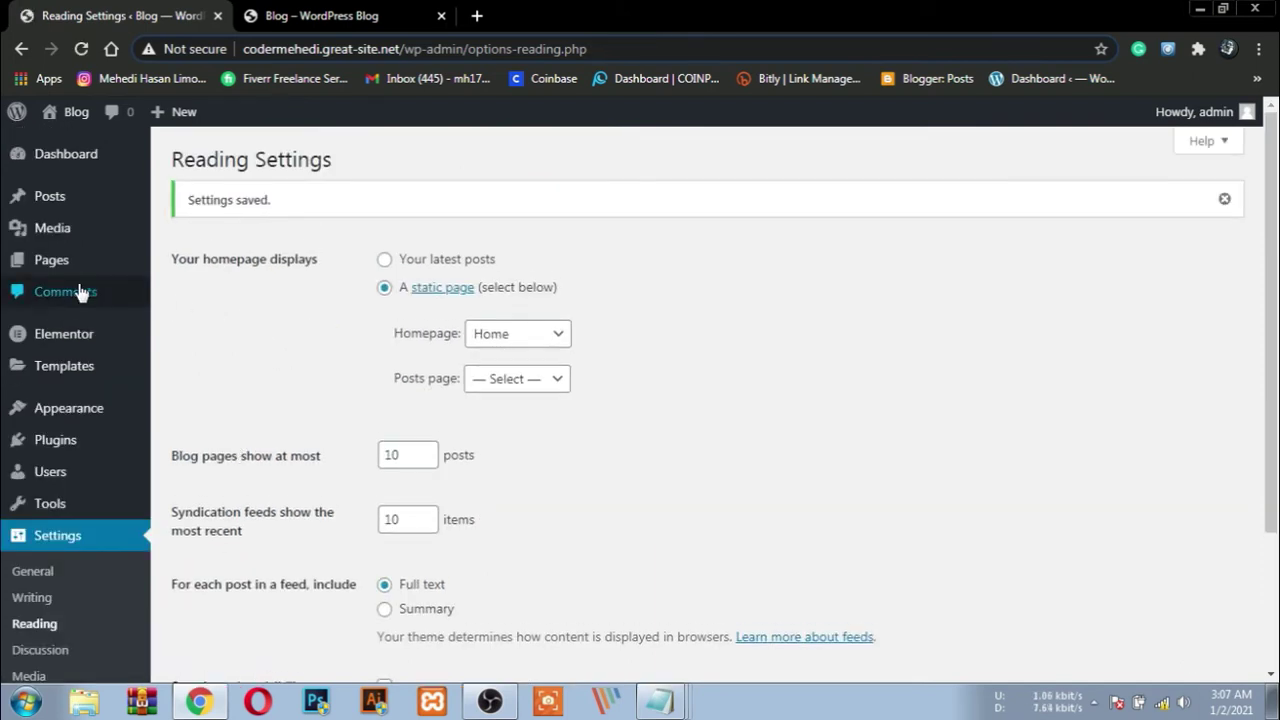
pyautogui.moveTo(66, 272)
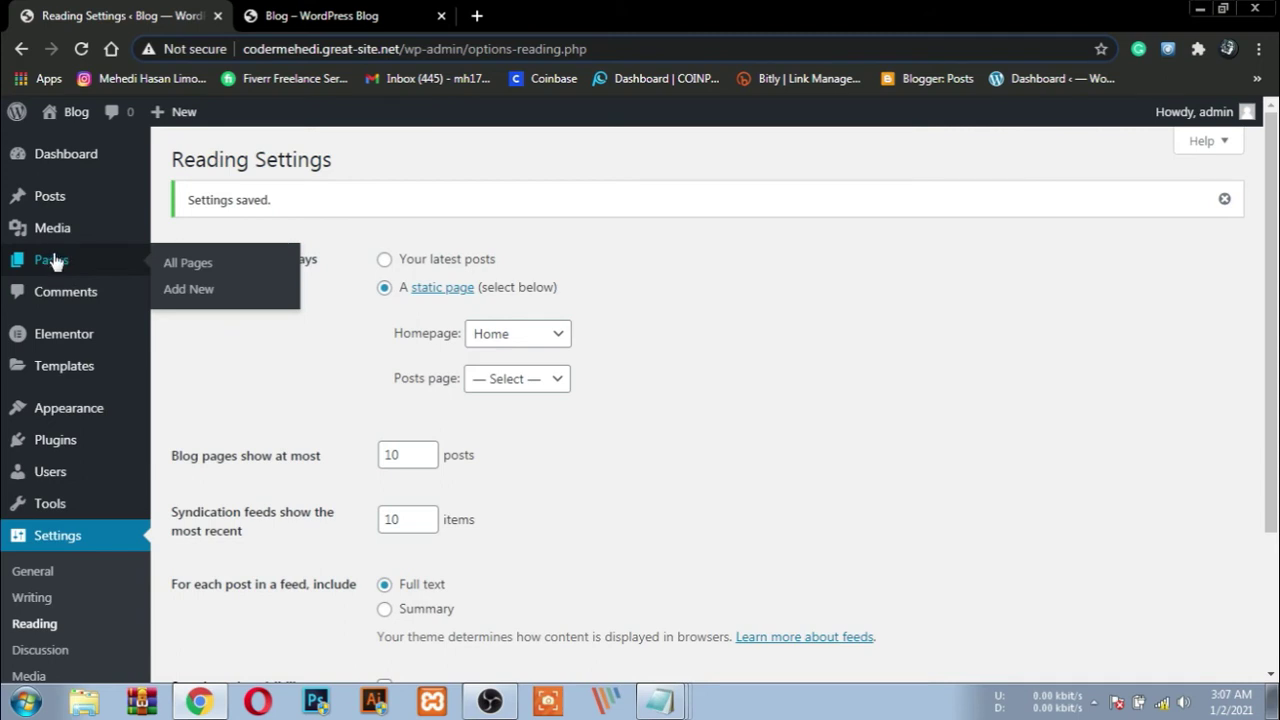
# List all the site's pages, and reload the live site to check its new front page
pyautogui.click(207, 262)
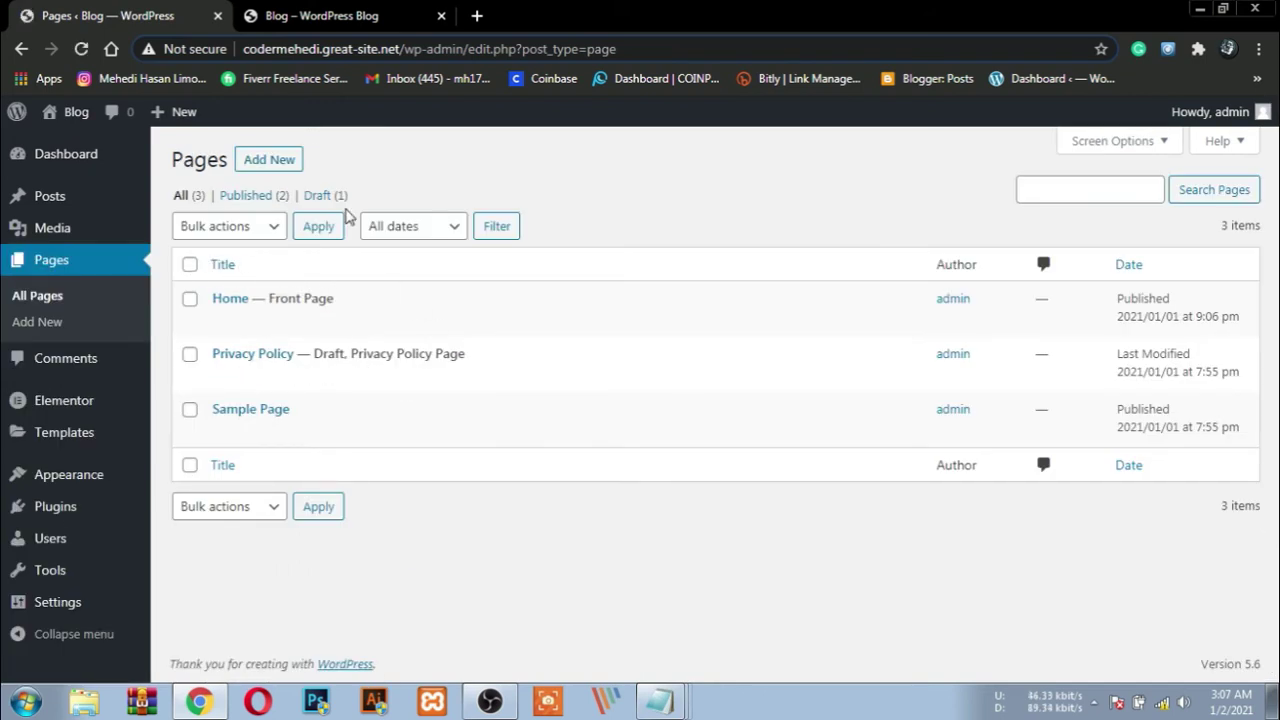
pyautogui.click(330, 15)
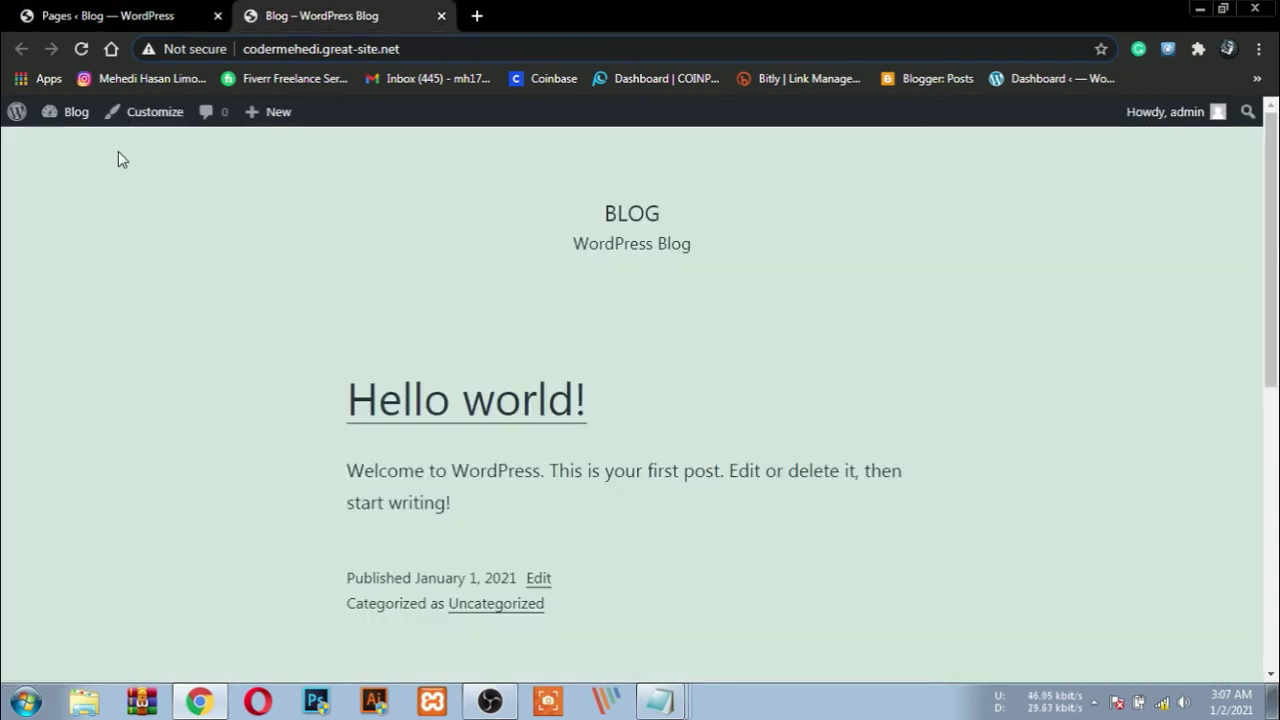
pyautogui.scroll(-10, 251, 383)
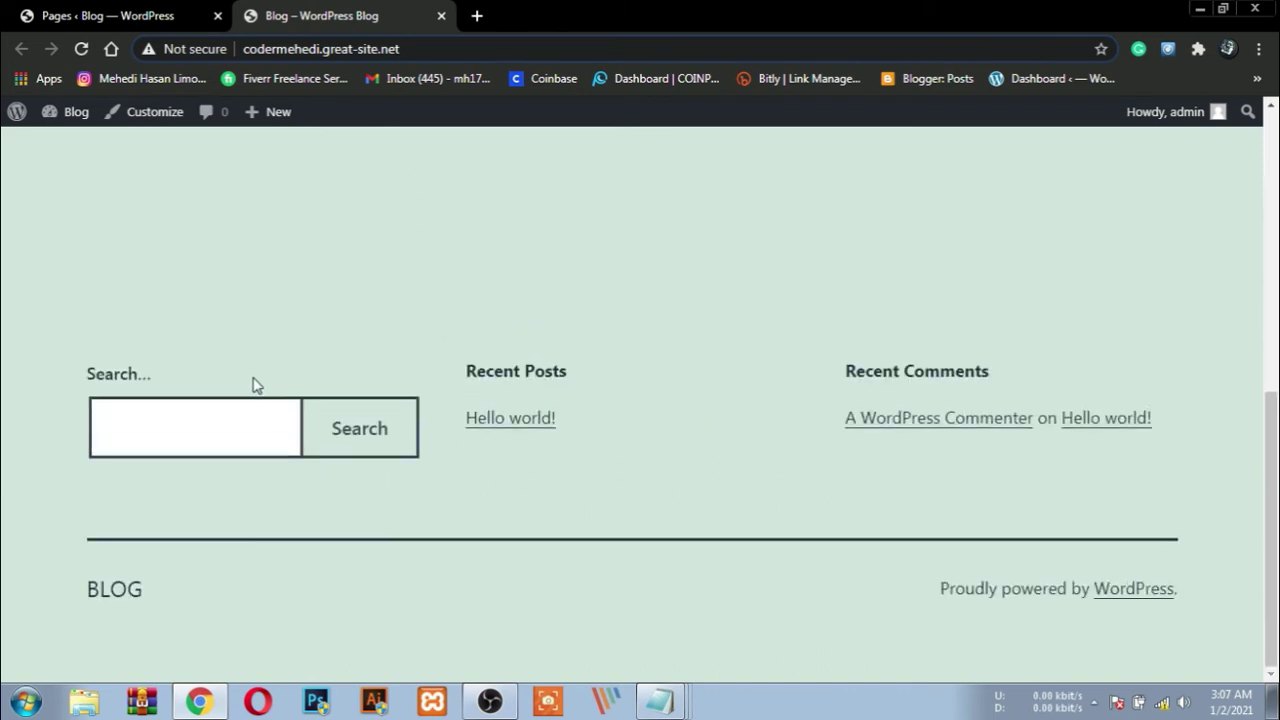
pyautogui.scroll(10, 592, 458)
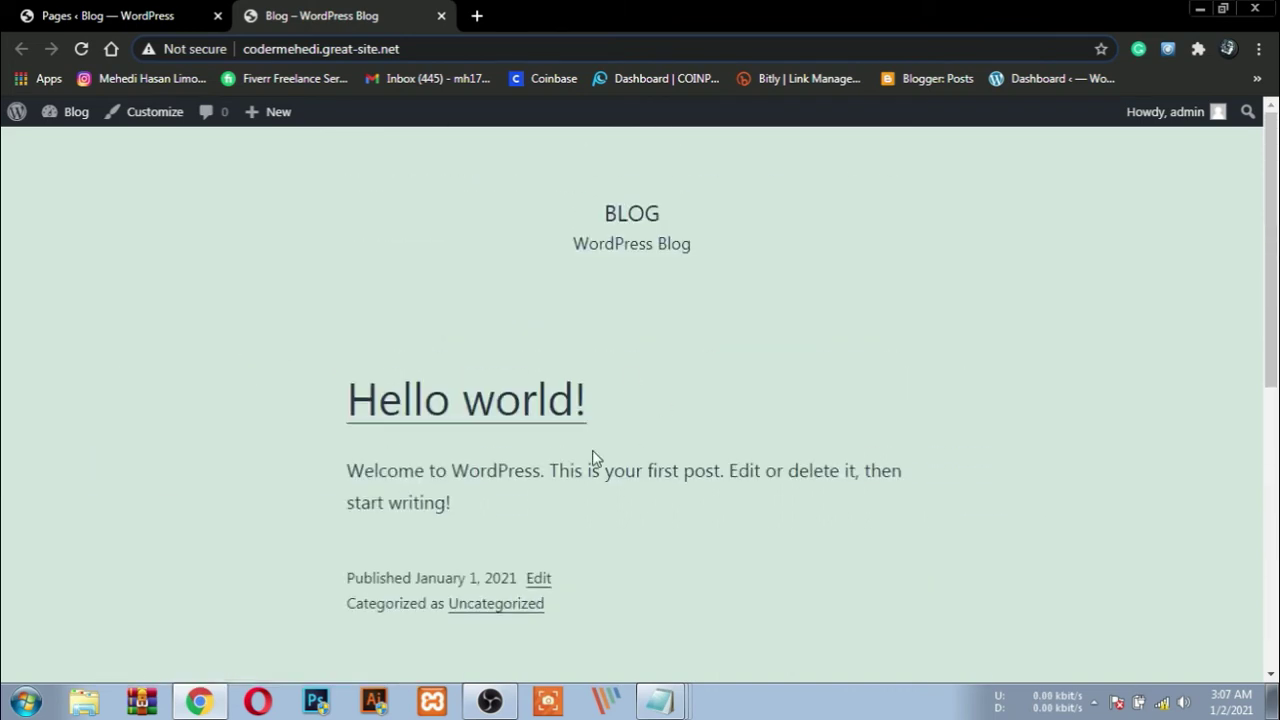
pyautogui.click(81, 49)
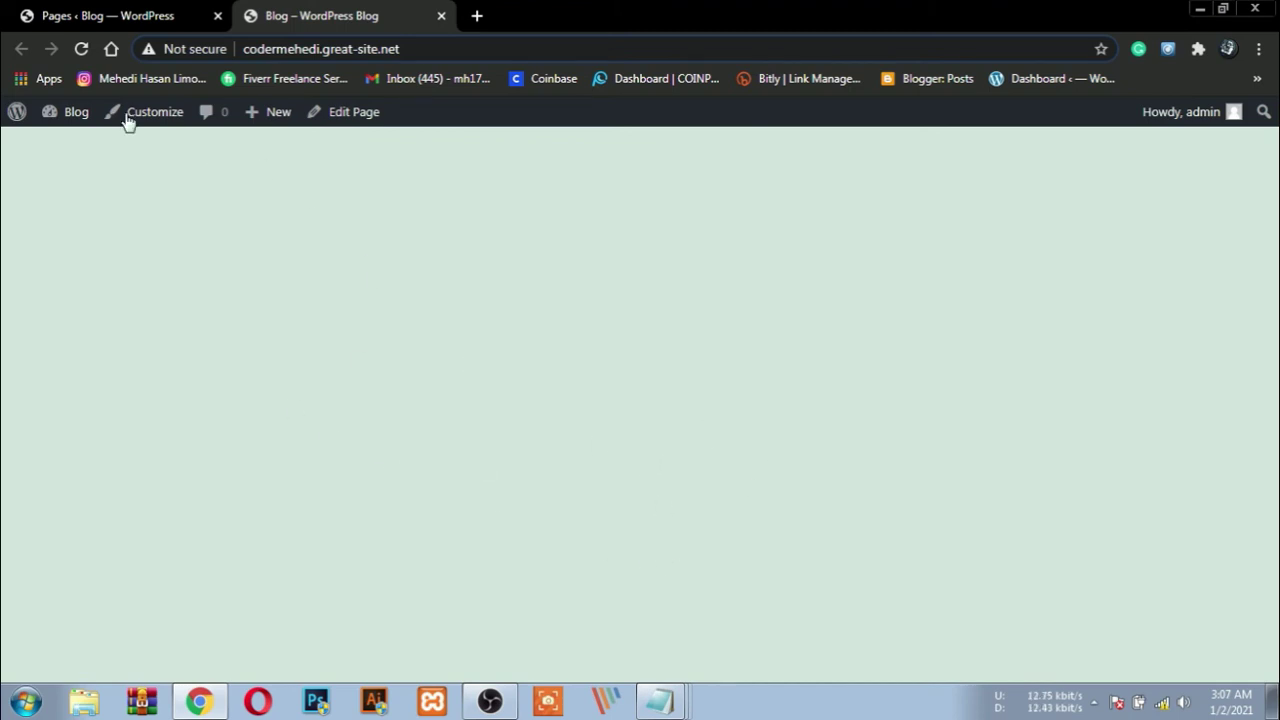
# Return to the pages list and open the Home page for editing with Elementor
pyautogui.click(60, 16)
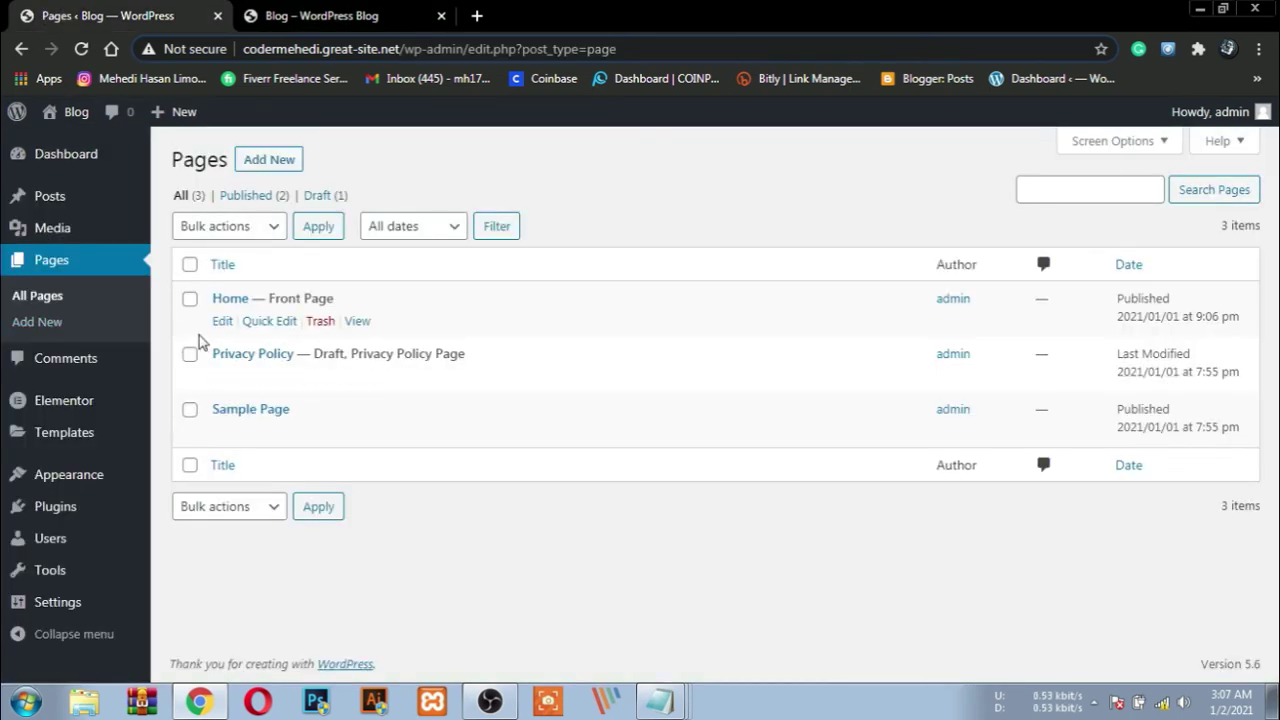
pyautogui.click(221, 322)
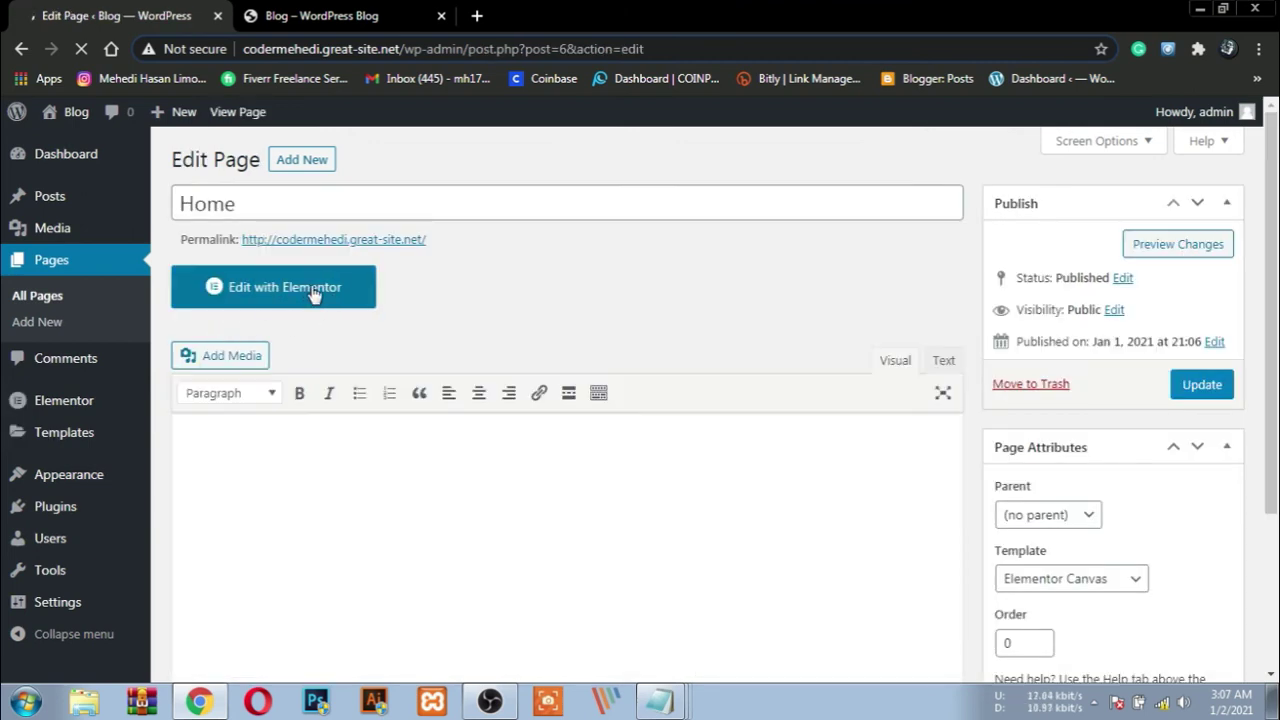
pyautogui.click(318, 294)
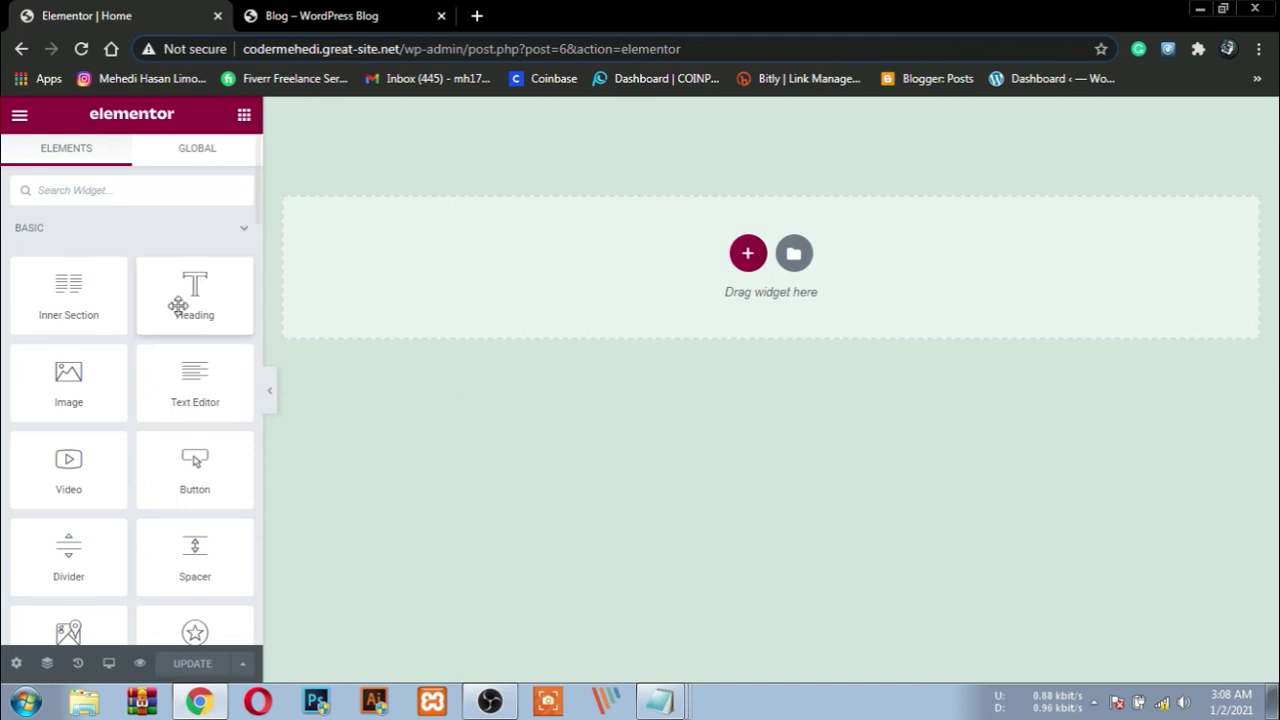
# Examine the available Elementor widgets in the Basic, Pro and General categories, and expand the Site category to view its widgets
pyautogui.scroll(-1, 123, 274)
pyautogui.scroll(1, 126, 300)
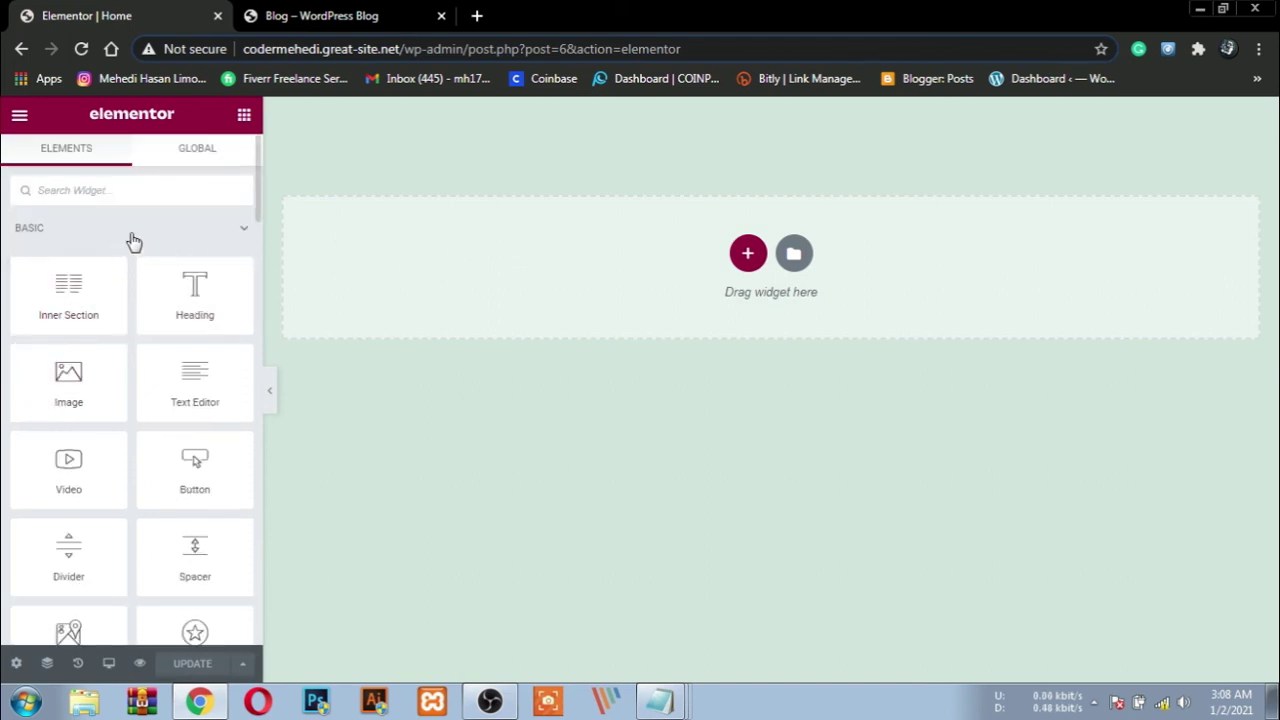
pyautogui.scroll(-2, 118, 307)
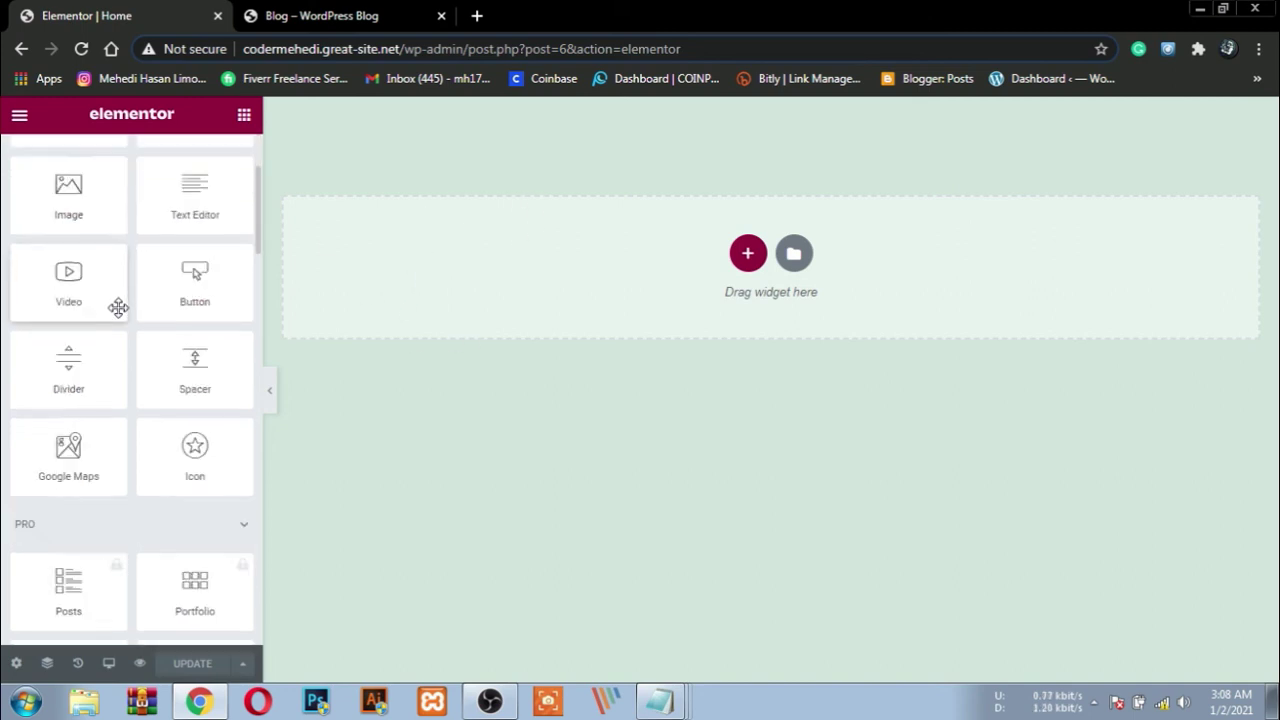
pyautogui.scroll(-2, 120, 310)
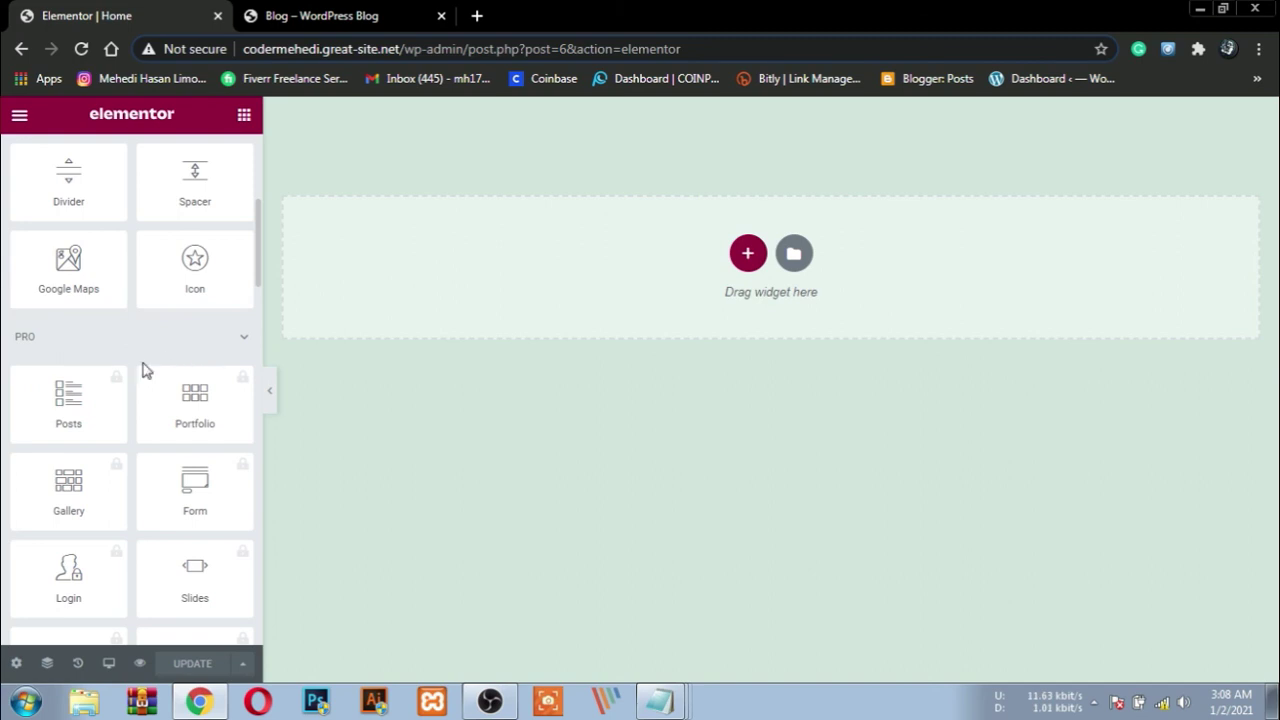
pyautogui.scroll(-1, 100, 390)
pyautogui.scroll(-1, 178, 287)
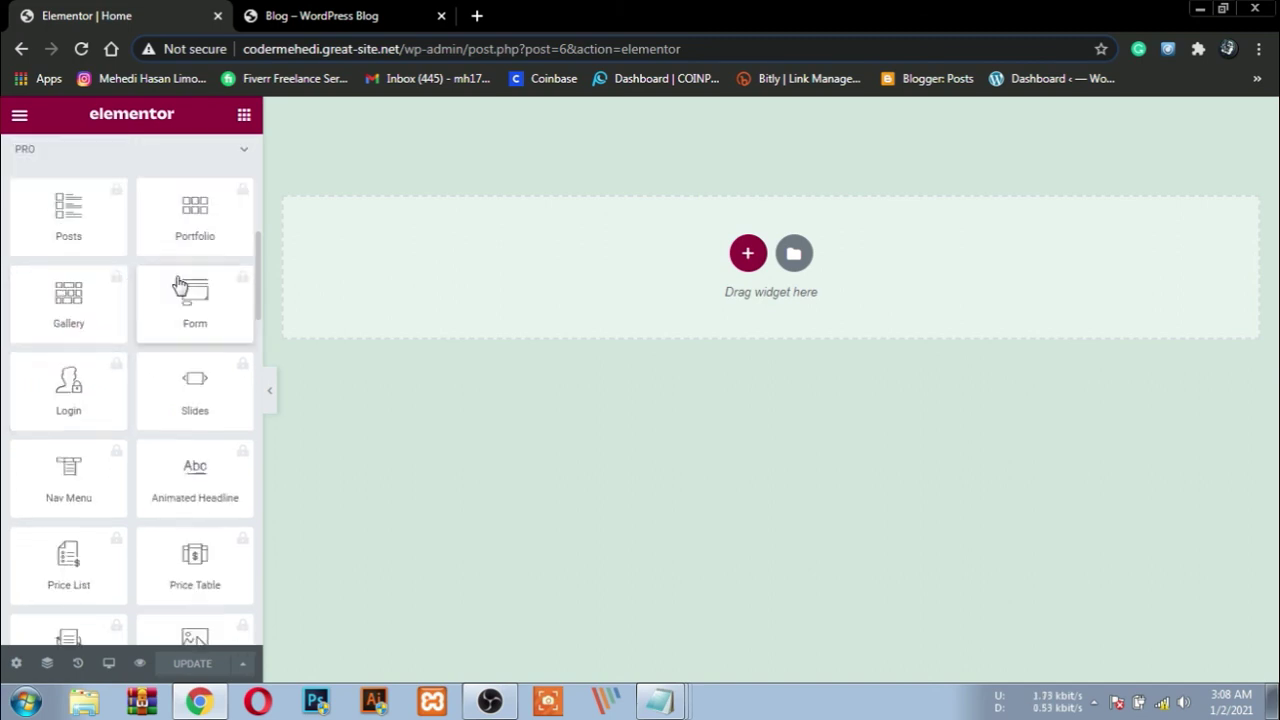
pyautogui.scroll(-10, 178, 287)
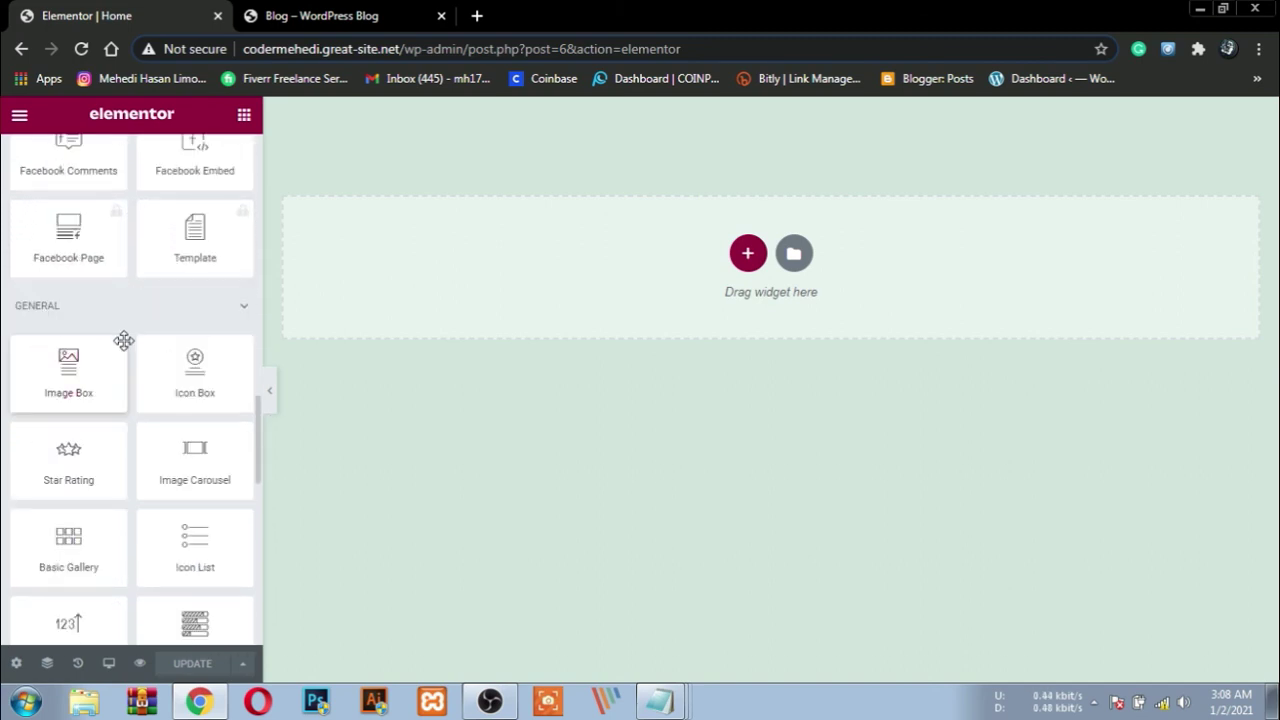
pyautogui.scroll(9, 123, 341)
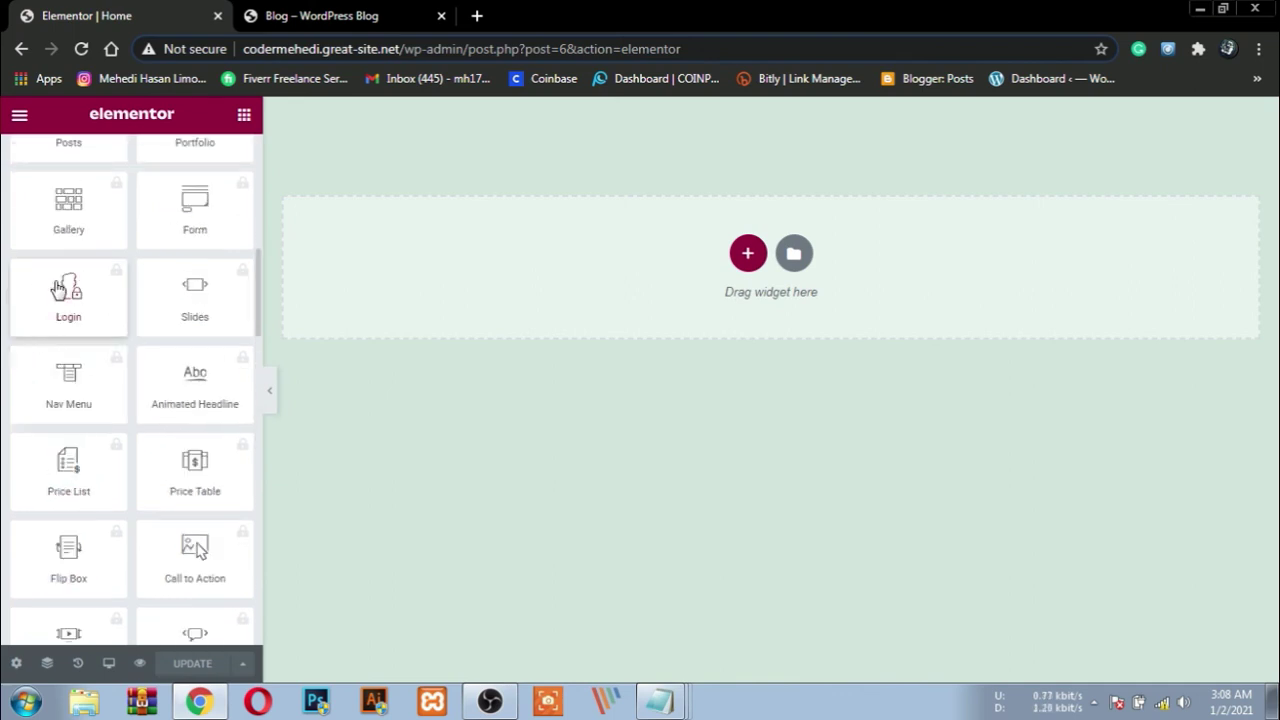
pyautogui.scroll(3, 109, 346)
pyautogui.scroll(-7, 131, 346)
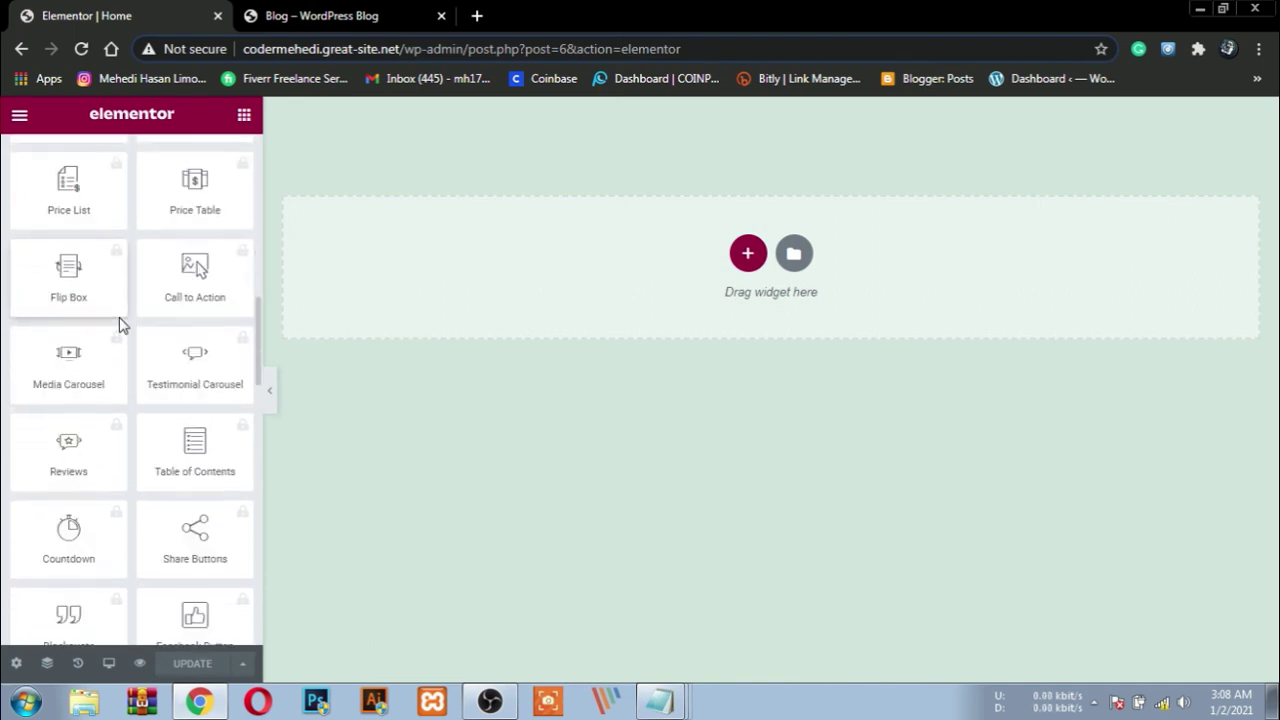
pyautogui.scroll(-7, 125, 320)
pyautogui.scroll(4, 117, 256)
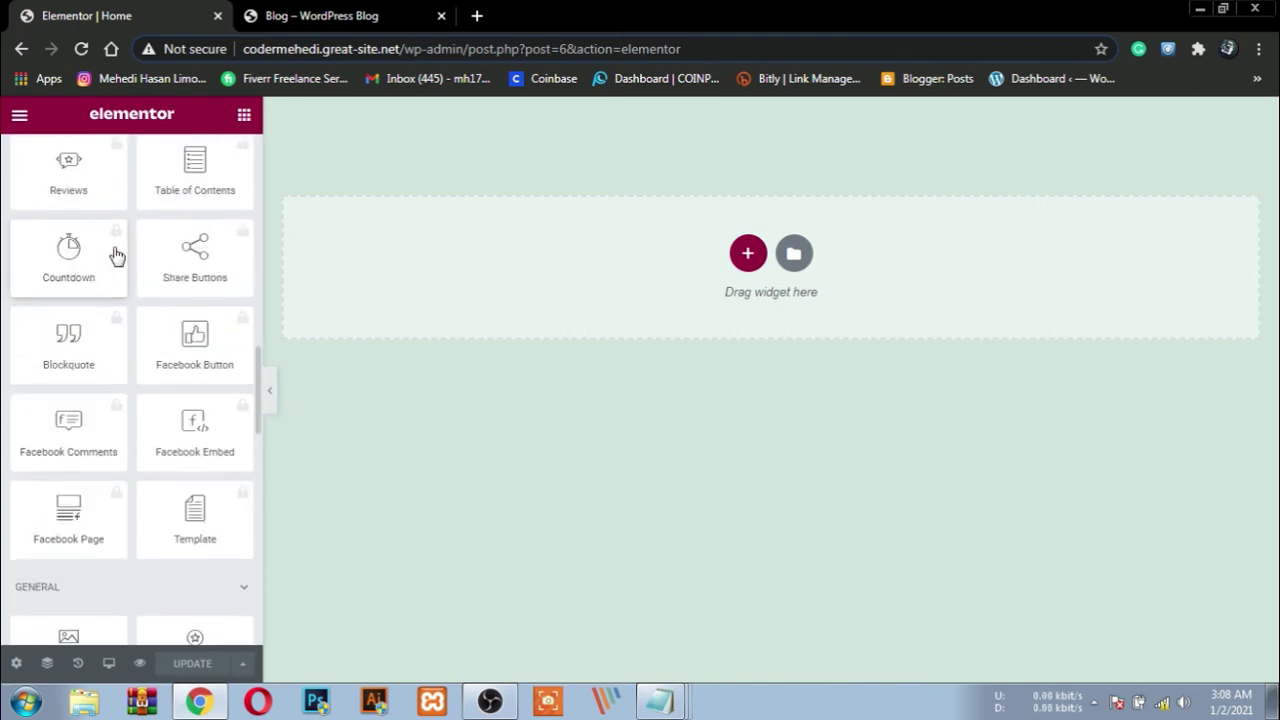
pyautogui.scroll(-4, 117, 256)
pyautogui.scroll(-8, 126, 309)
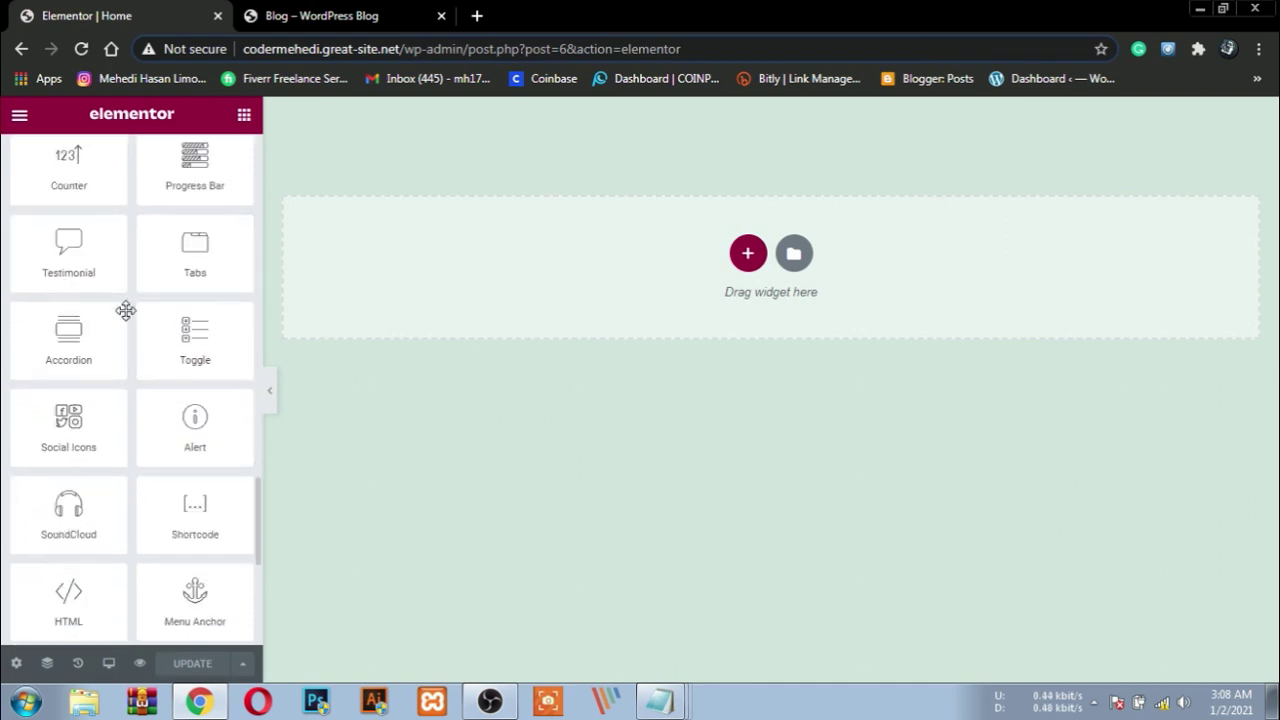
pyautogui.scroll(-2, 148, 340)
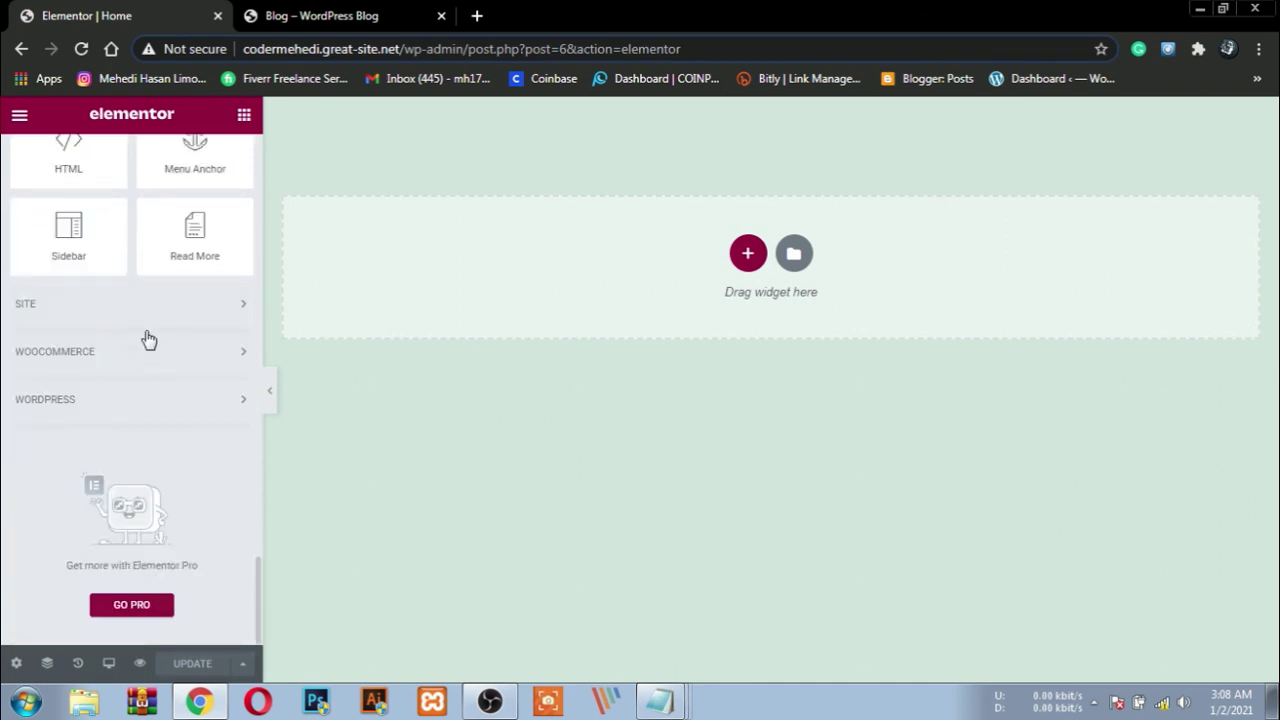
pyautogui.click(215, 315)
pyautogui.scroll(-8, 145, 355)
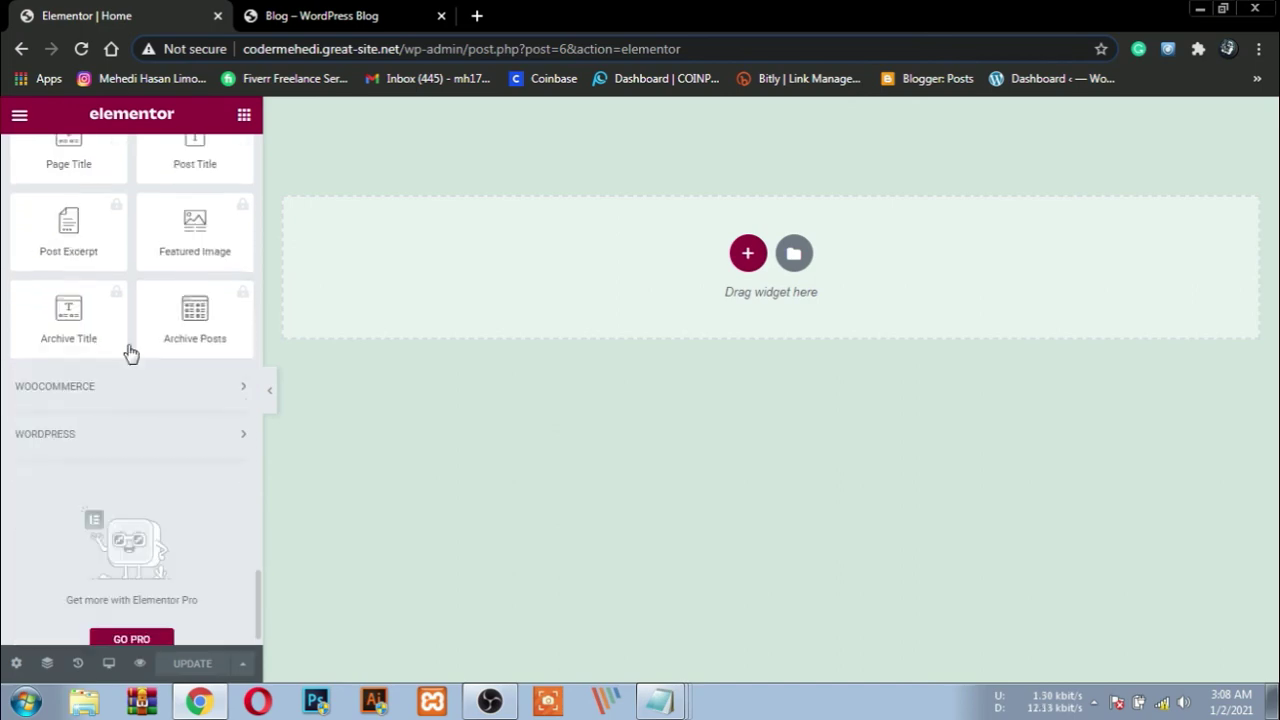